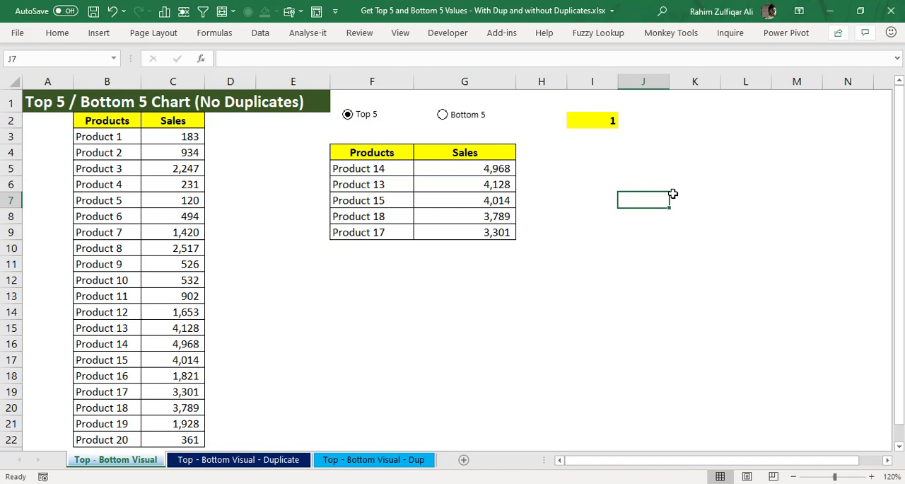
Step: Examine the formula in cell G5, the first sales value of the results table
key("ctrl+Home")
key("Right")
key("Right")
key("Right")
key("Right")
key("Right")
key("Right")
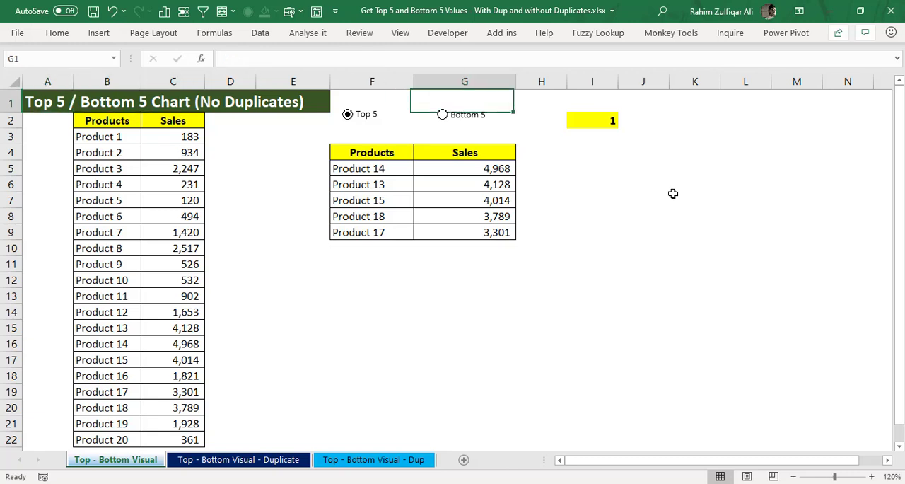
key("Down")
key("Down")
key("Down")
key("Down")
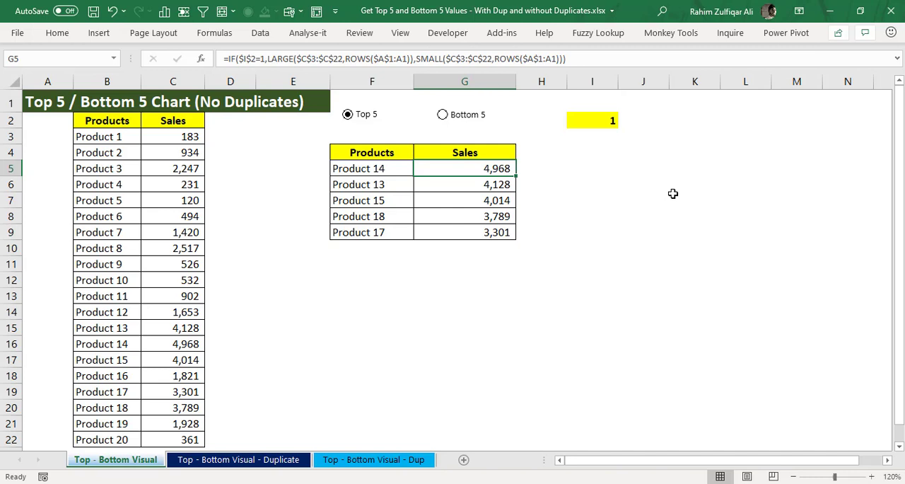
Step: Review the source table in B2:C22, first as a whole and by its Products and Sales columns
key("ctrl+Home")
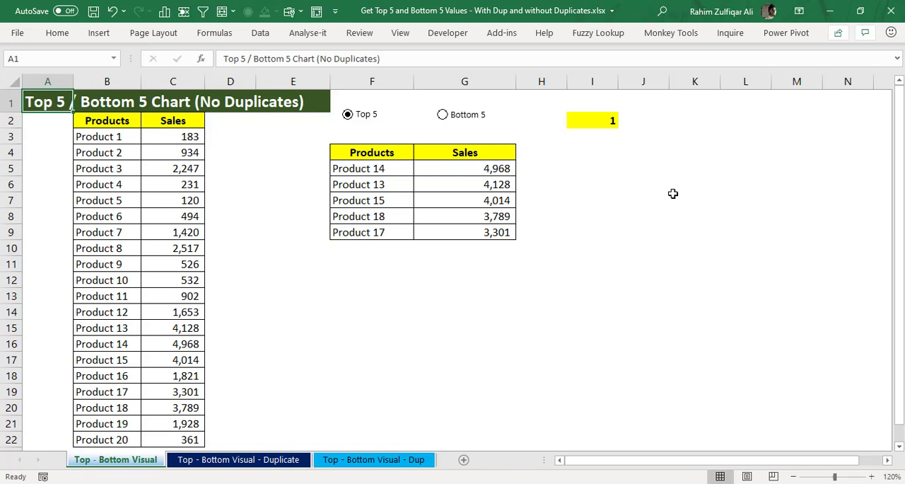
key("Right")
key("Right")
key("Down")
key("Left")
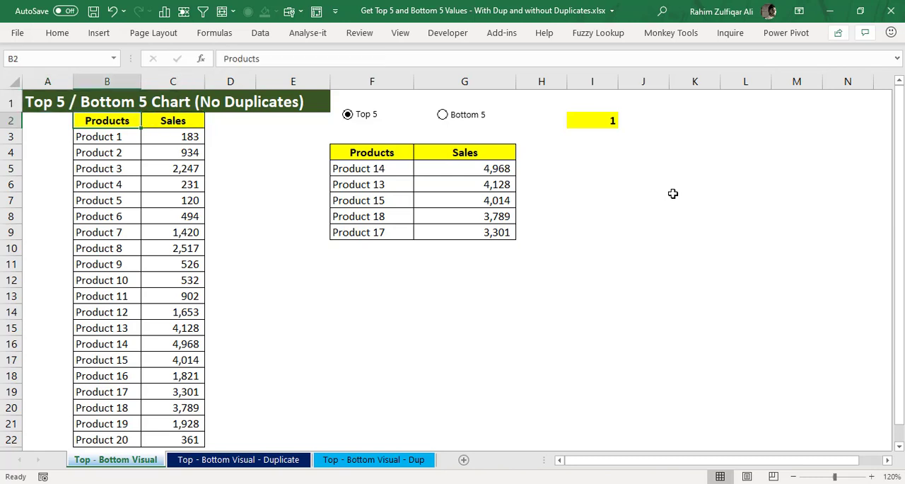
key("ctrl+shift+Right")
key("ctrl+shift+Down")
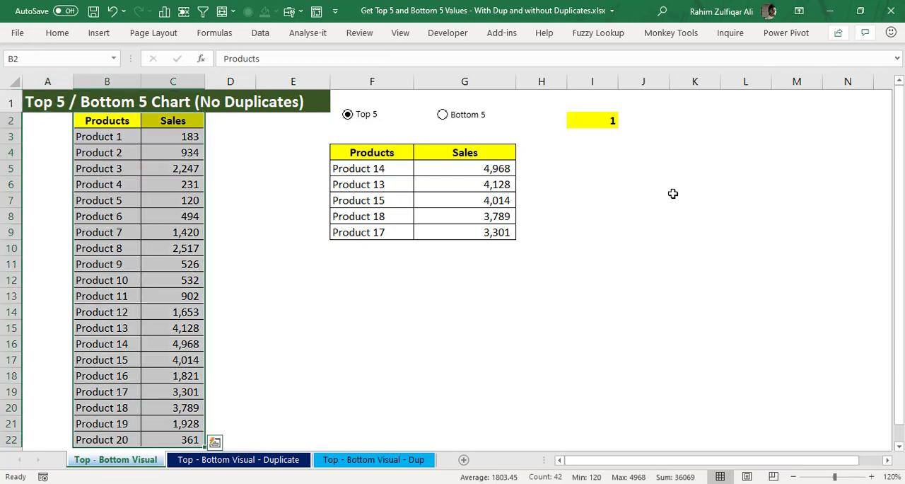
key("Left")
key("Right")
key("ctrl+shift+Down")
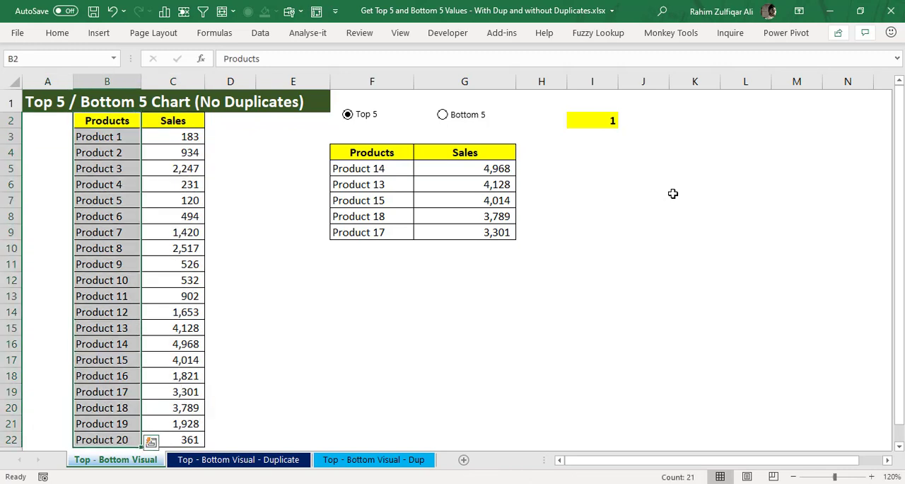
key("Right")
key("ctrl+shift+Down")
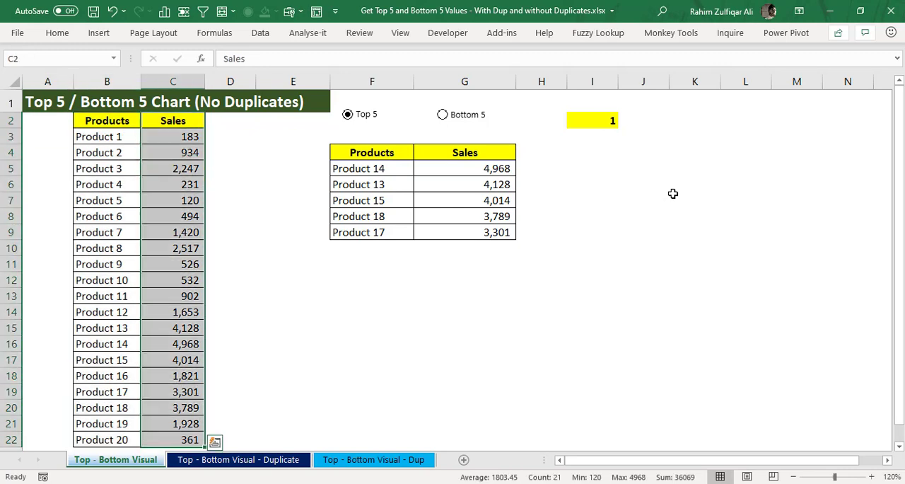
key("Left")
key("Right")
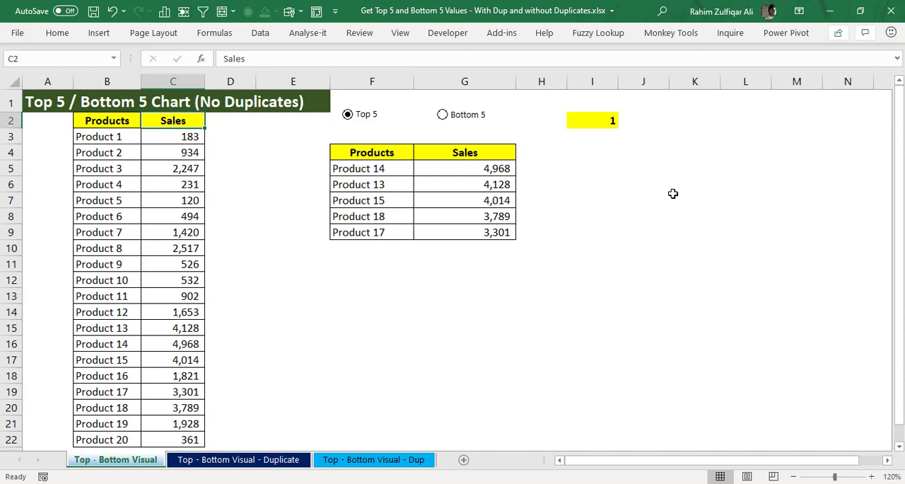
key("Down")
key("Down")
key("Down")
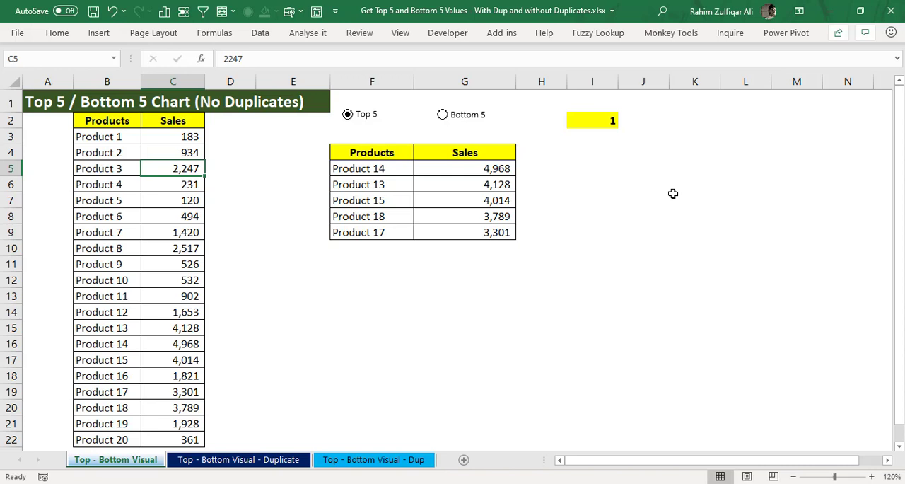
key("Left")
key("Up")
key("Up")
key("Up")
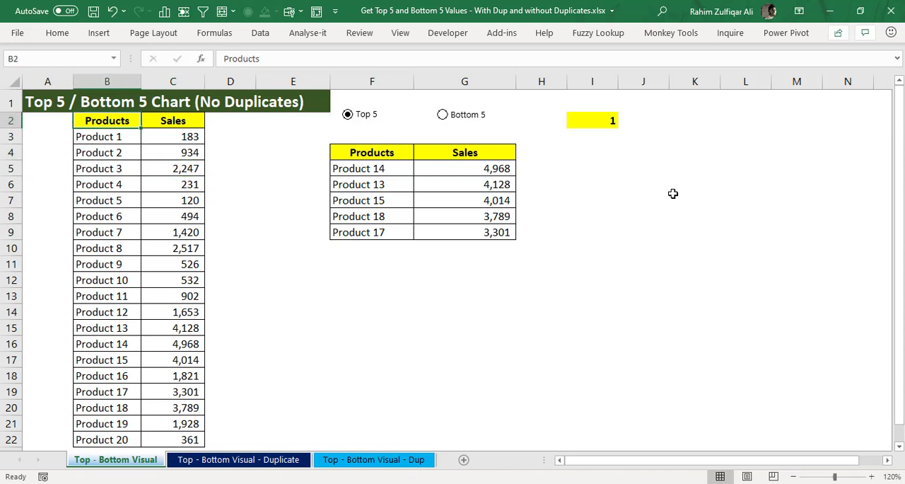
Step: Select the whole source table B2:C22 and go back to the sales formula in cell G5
key("ctrl+shift+Right")
key("ctrl+shift+Down")
key("Right")
key("Right")
key("Right")
key("Right")
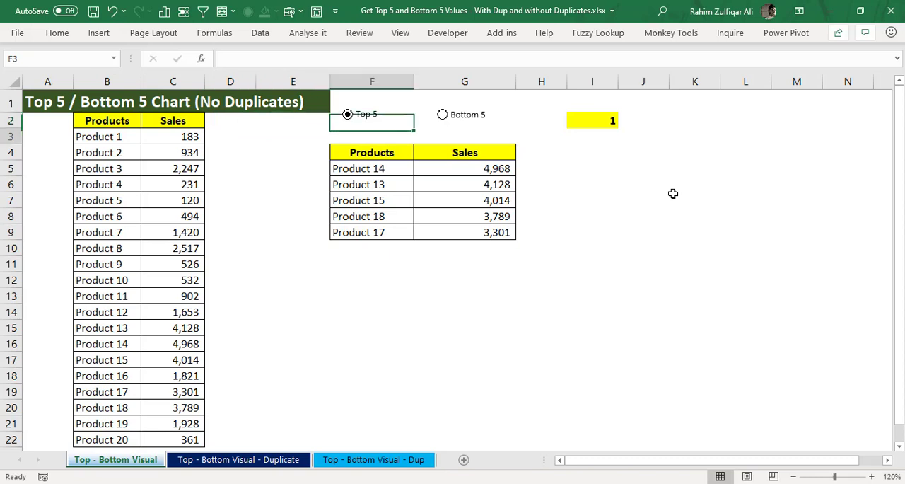
key("Down")
key("Down")
key("Down")
key("Right")
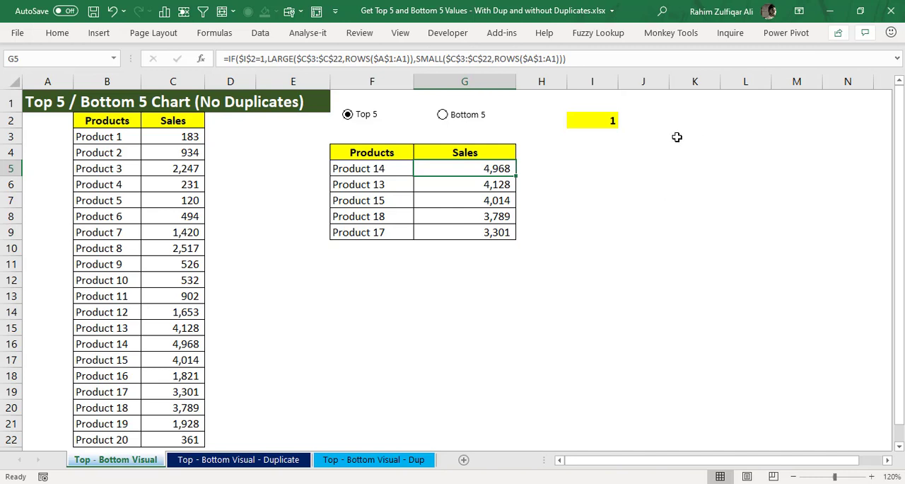
Step: Switch the results to Bottom 5 and back to Top 5, and compare the listed products and sales with the source Sales column
left_click(477, 118)
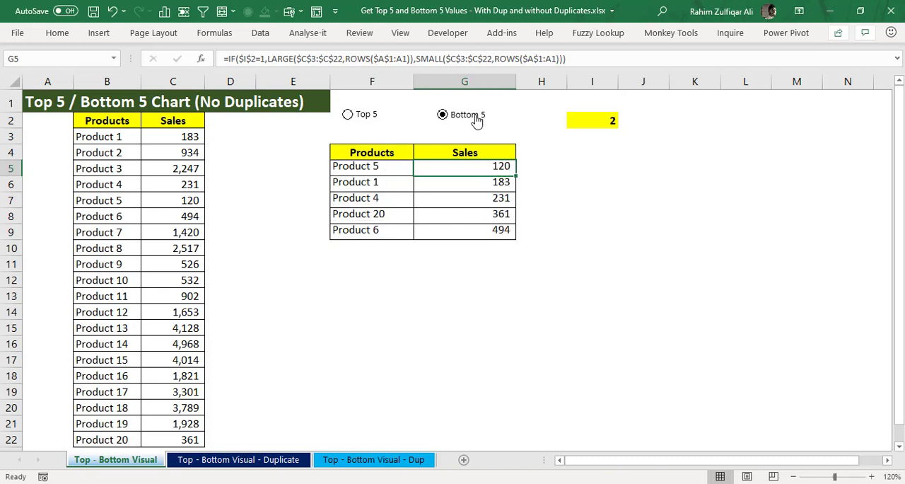
left_click(365, 114)
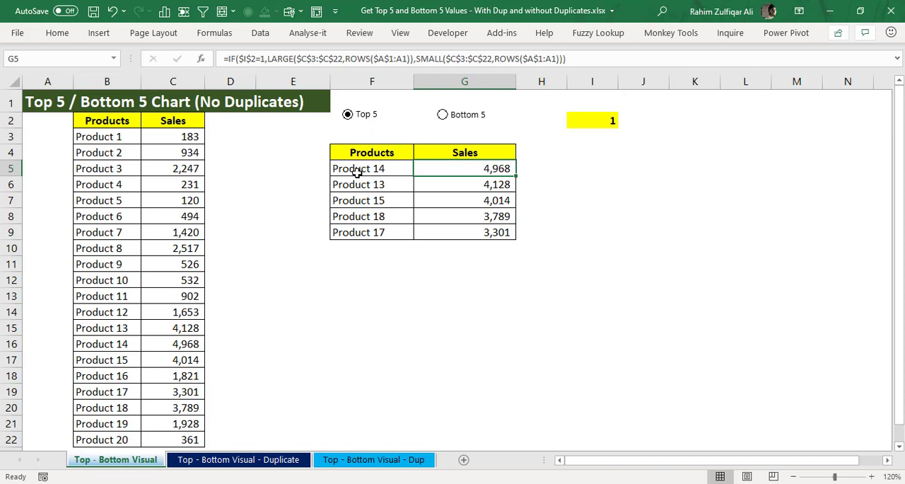
left_click_drag(355, 170, 357, 232)
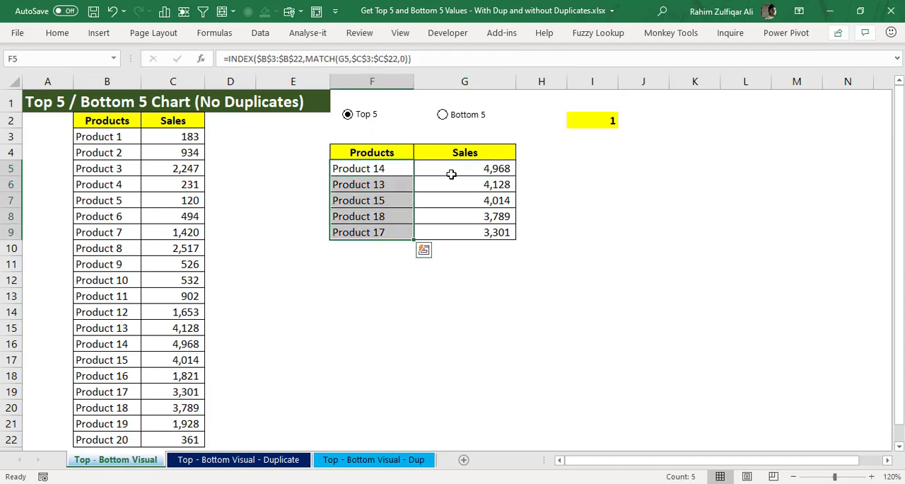
left_click_drag(452, 174, 451, 224)
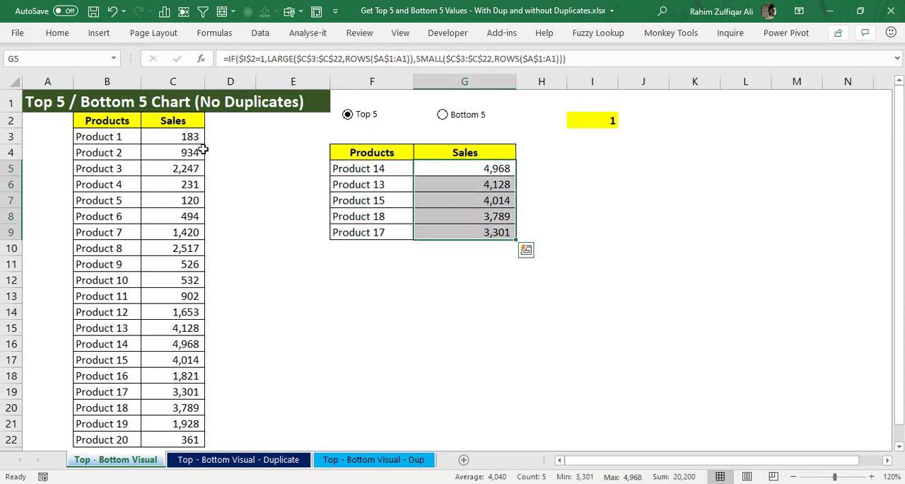
left_click_drag(178, 136, 147, 392)
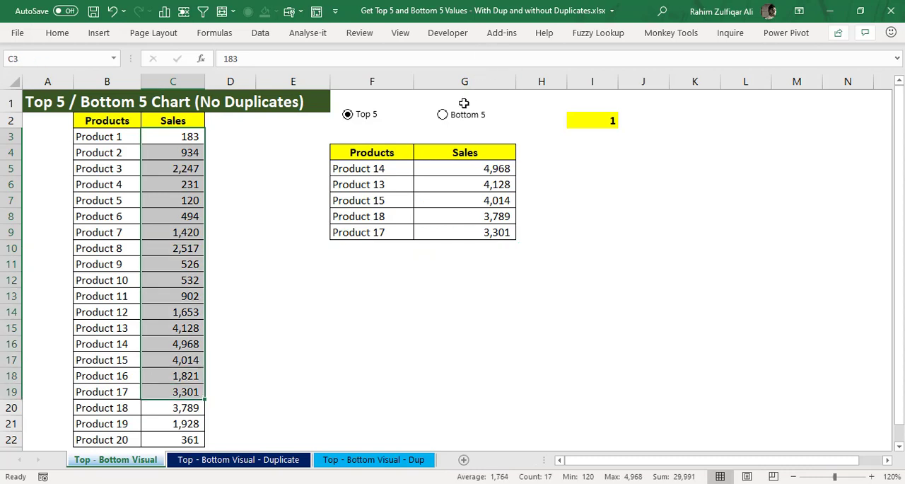
Step: Switch the results to Bottom 5 and inspect the sales in G5:G9 and products in F5:F9
left_click(460, 114)
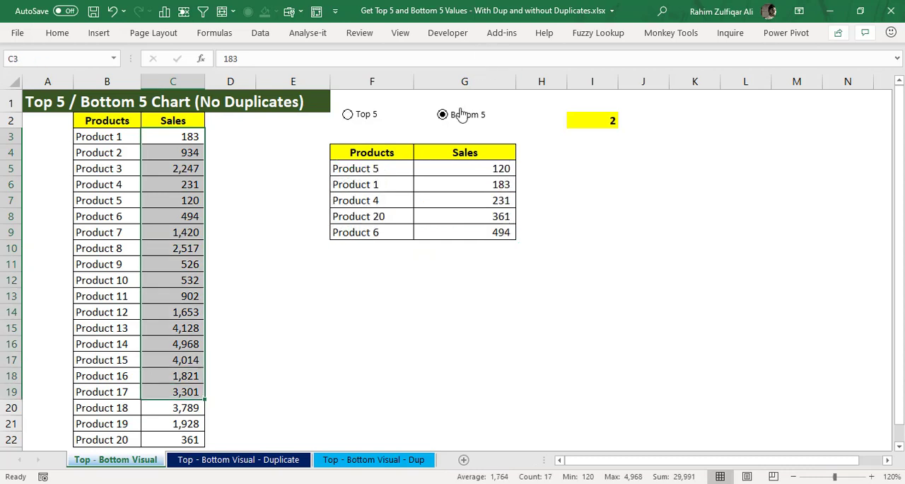
left_click_drag(463, 171, 453, 228)
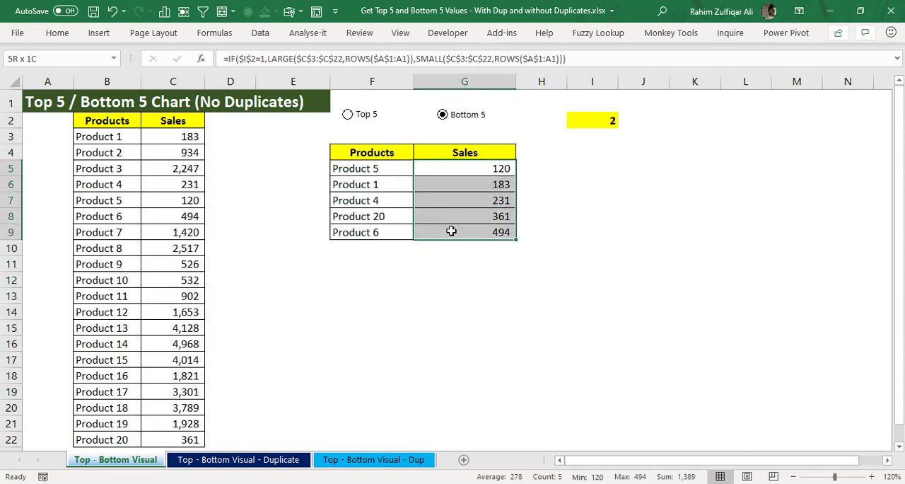
left_click_drag(375, 170, 393, 231)
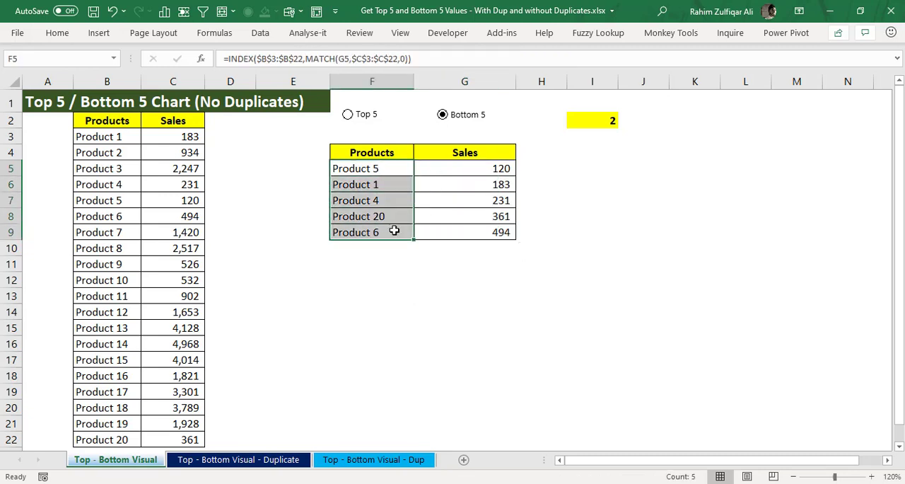
Step: Alternate between the Top 5 and Bottom 5 options to test the results table, ending on Bottom 5
left_click(369, 117)
left_click(442, 116)
left_click(368, 116)
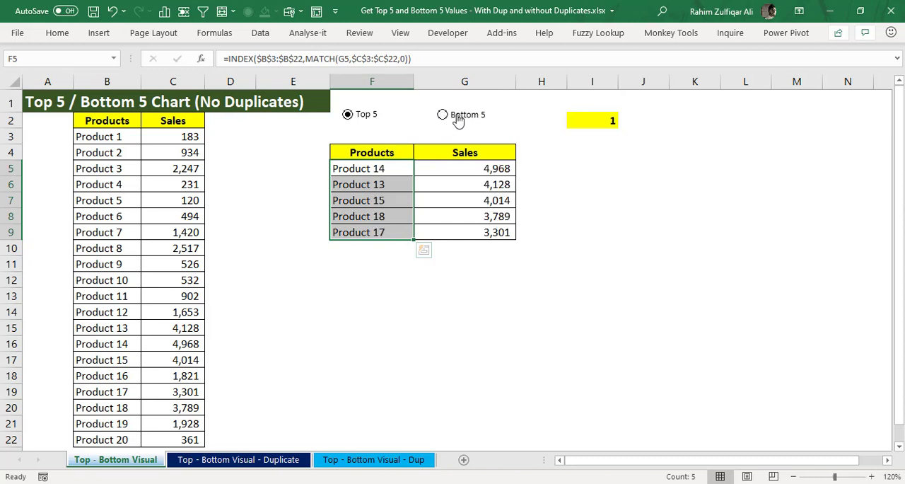
left_click(445, 114)
left_click(566, 169)
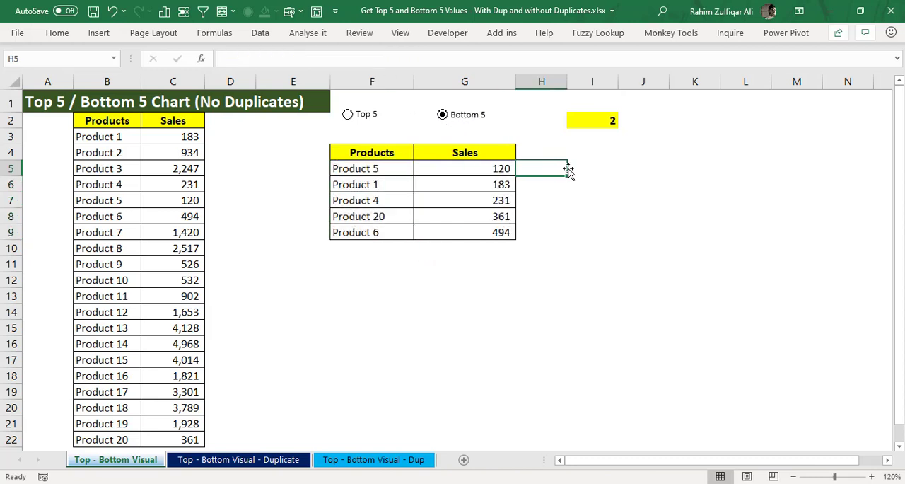
Step: Insert a Form Control option button on the empty cells around I8:J8
left_click(449, 35)
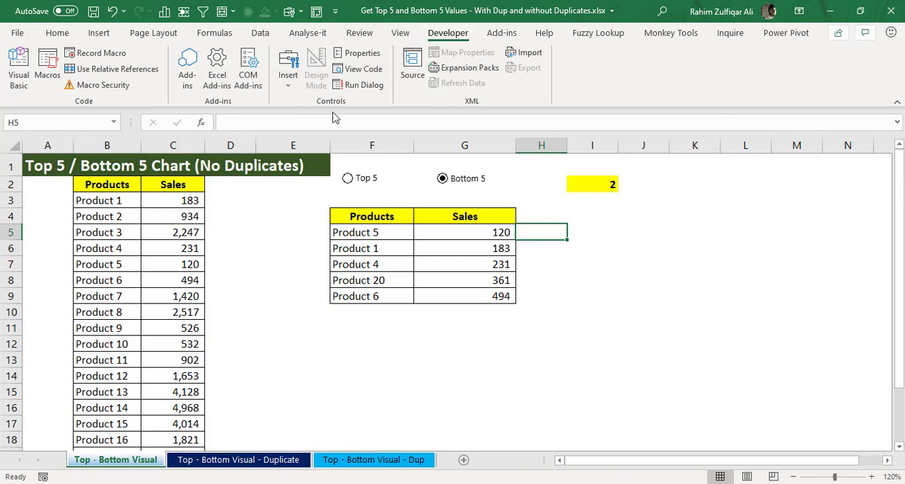
left_click(289, 89)
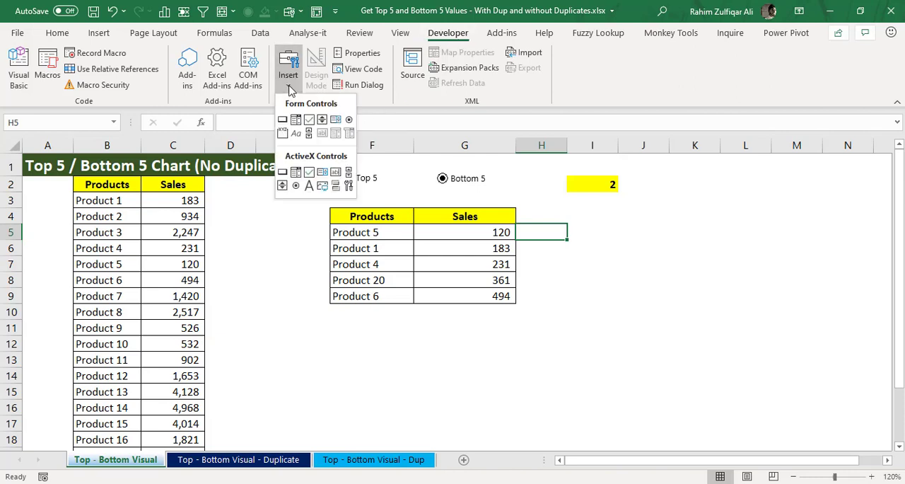
left_click(348, 121)
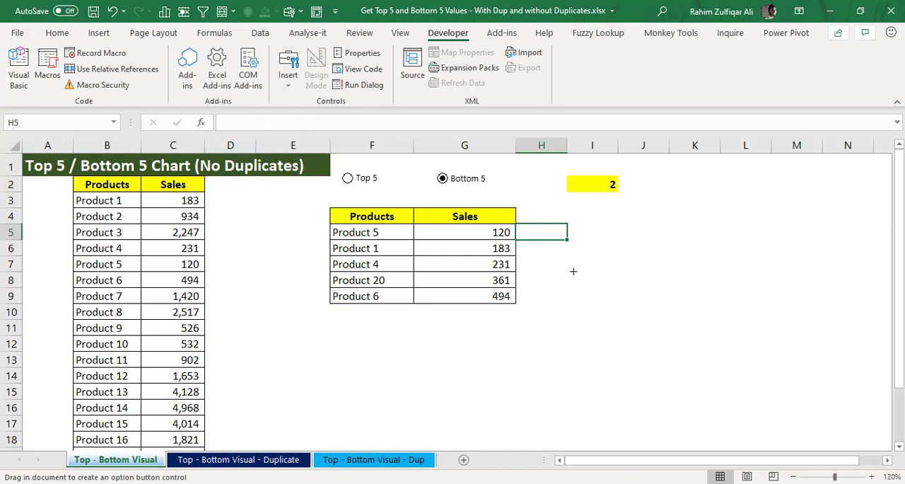
left_click_drag(574, 272, 675, 291)
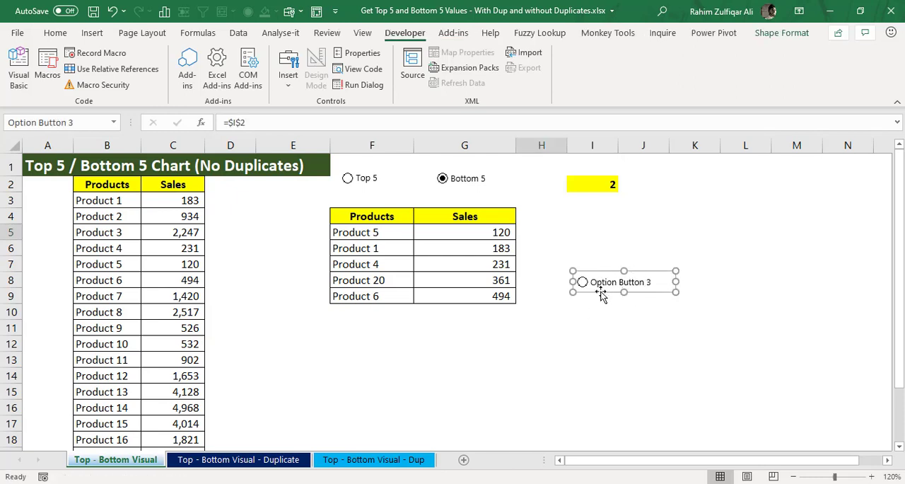
Step: Check the new option button's cell link in its Format Control settings and delete the button
right_click(600, 292)
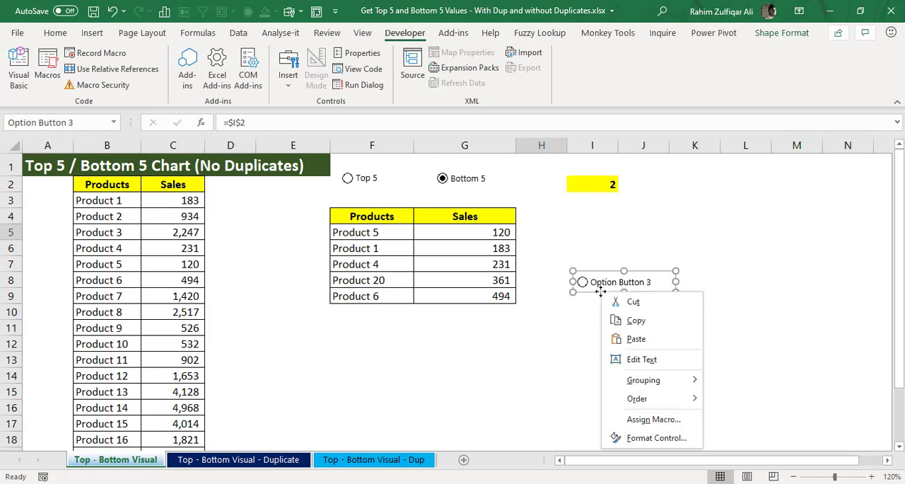
left_click(643, 438)
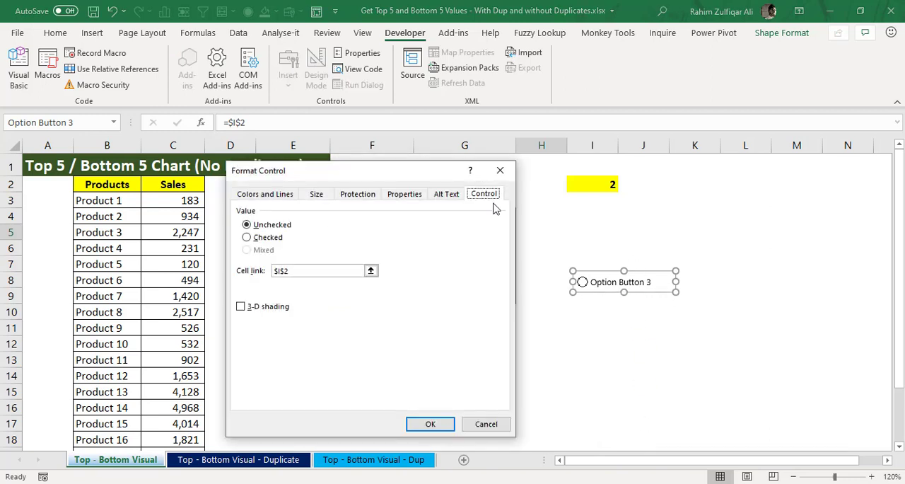
left_click_drag(309, 170, 434, 95)
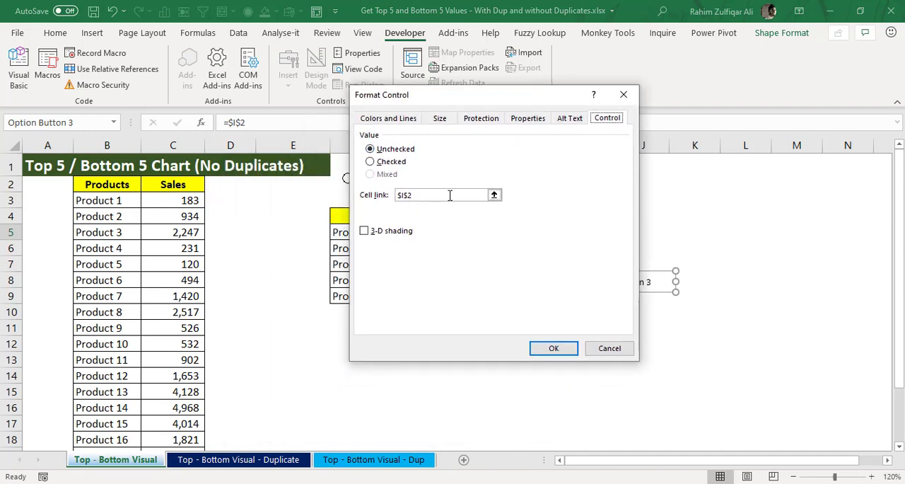
left_click(606, 350)
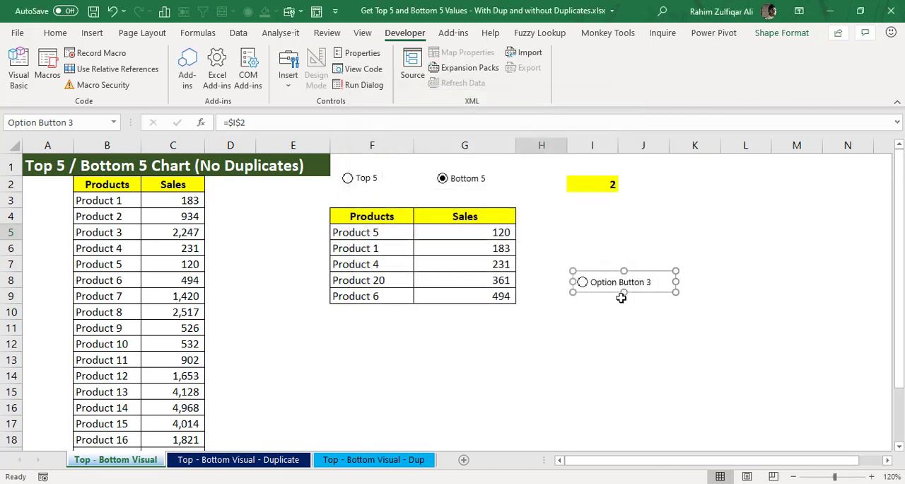
key("Delete")
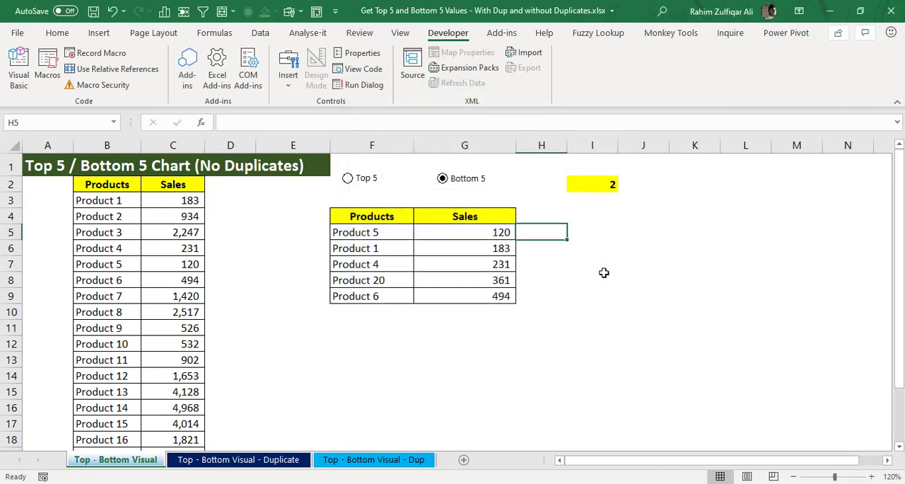
right_click(367, 183)
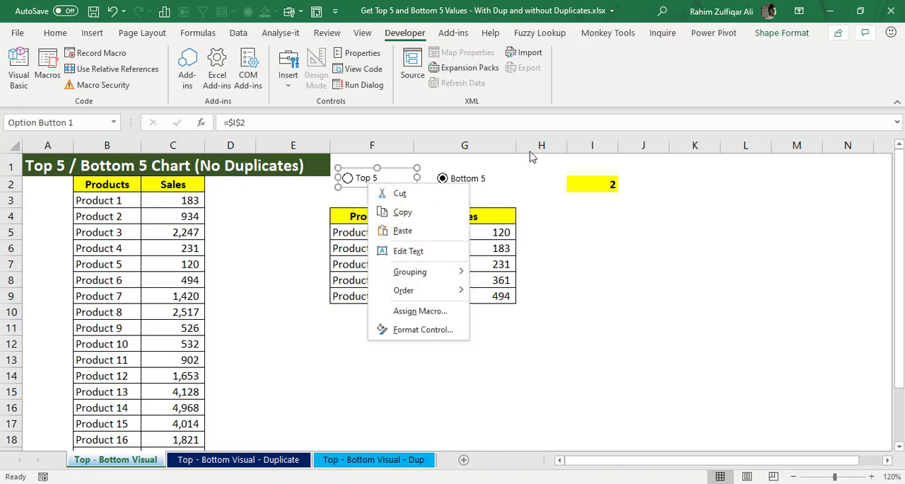
key("Escape")
left_click(534, 183)
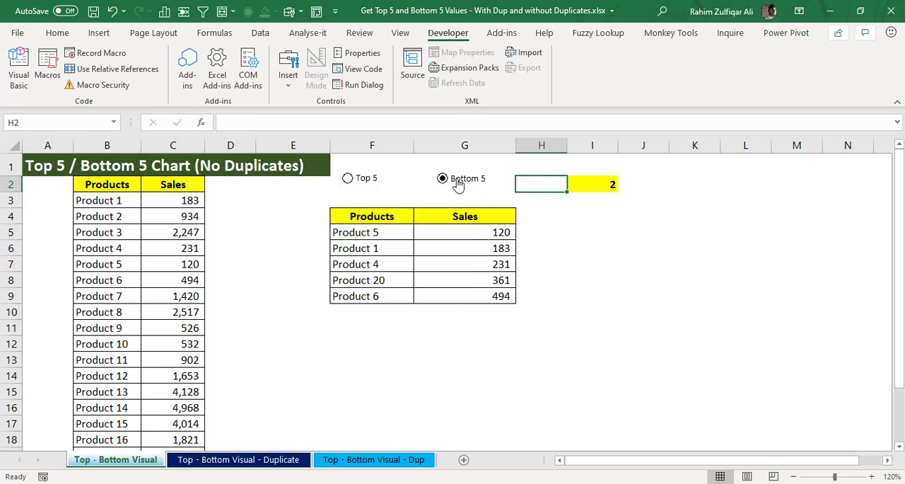
Step: Check how the option buttons drive linked cell I2, choose Top 5, and inspect the sales results in G5:G9
left_click(359, 182)
left_click(592, 186)
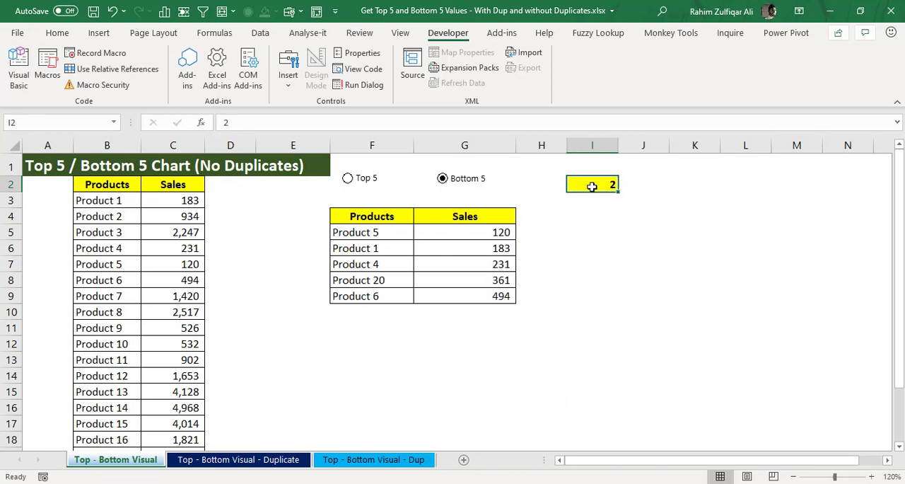
left_click(348, 179)
left_click_drag(466, 235, 458, 292)
left_click(563, 234)
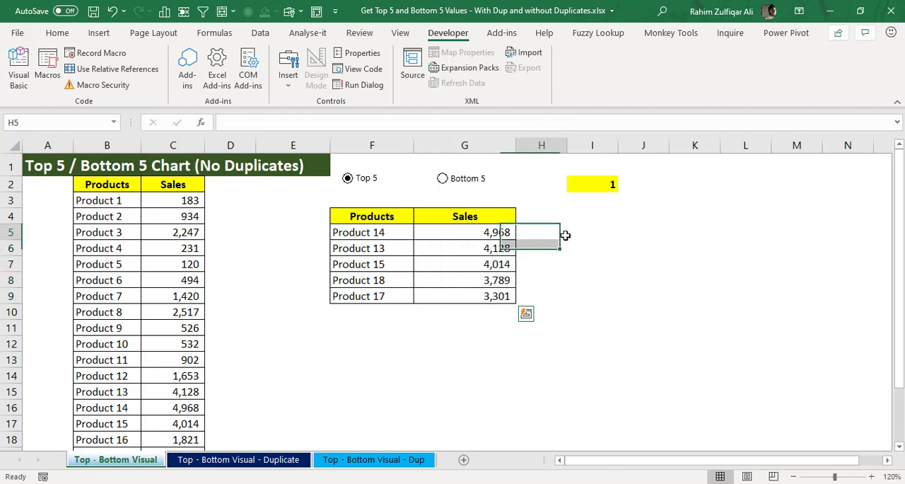
Step: Begin a LARGE formula in cell I5 with the Sales range C3:C22 as its array
left_click(603, 230)
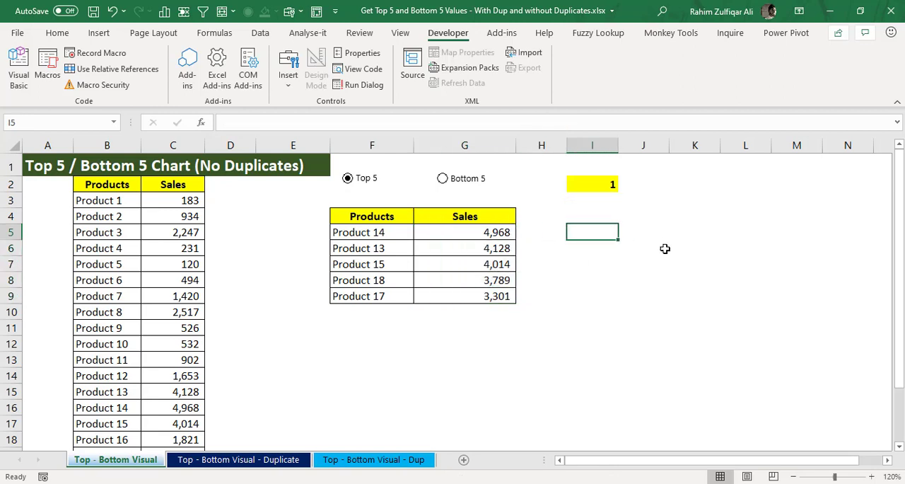
type("=")
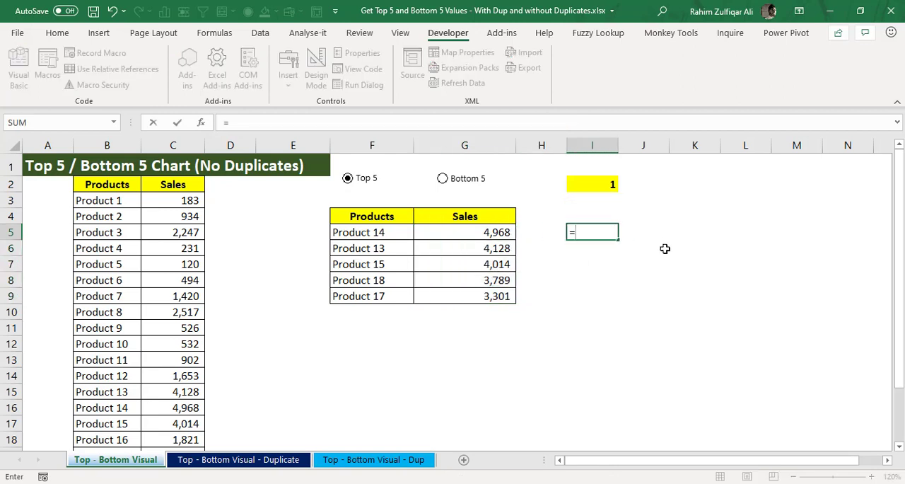
type("larg")
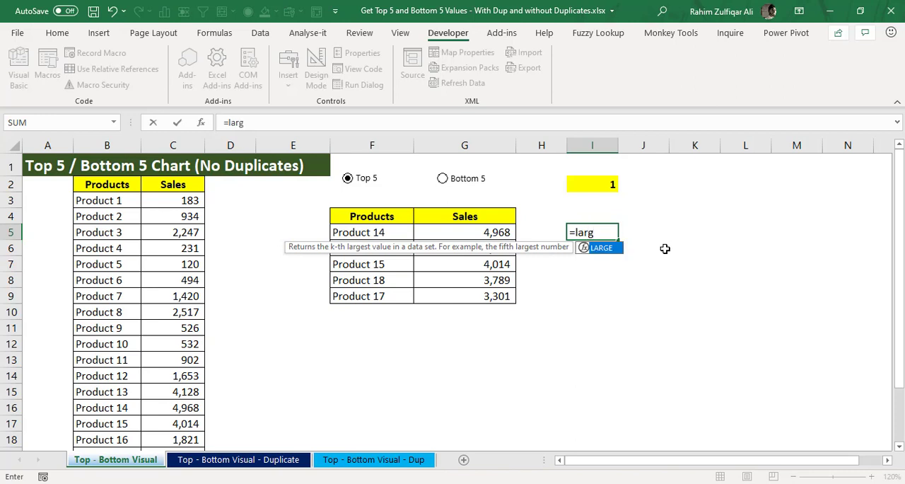
type("e")
key("Tab")
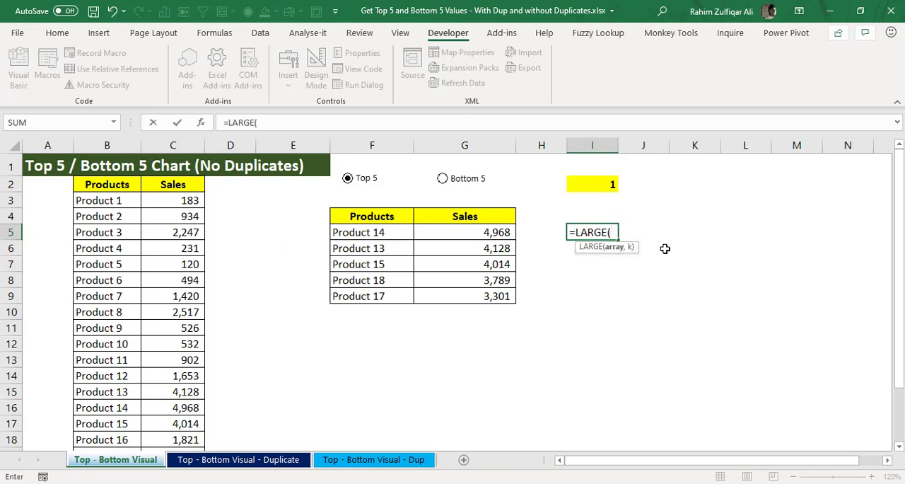
key("Left")
key("Left")
key("Left")
key("Left")
key("Up")
key("Up")
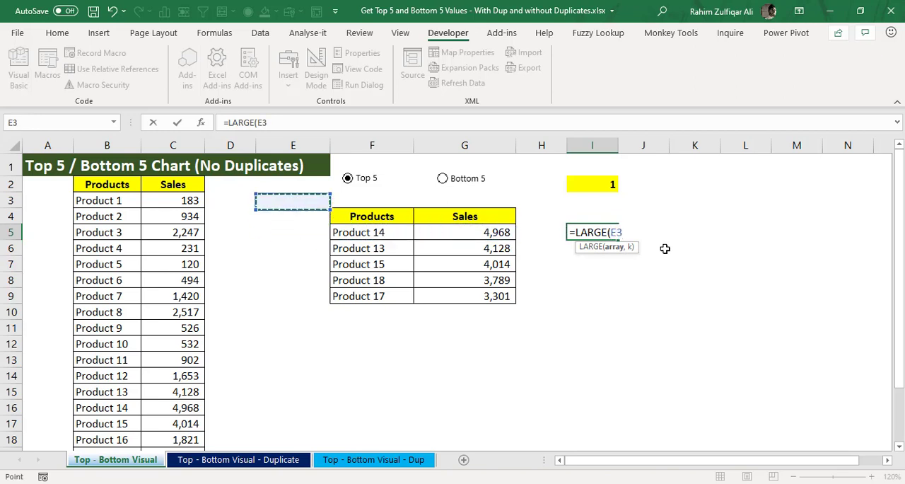
key("Left")
key("Left")
key("ctrl+shift+Down")
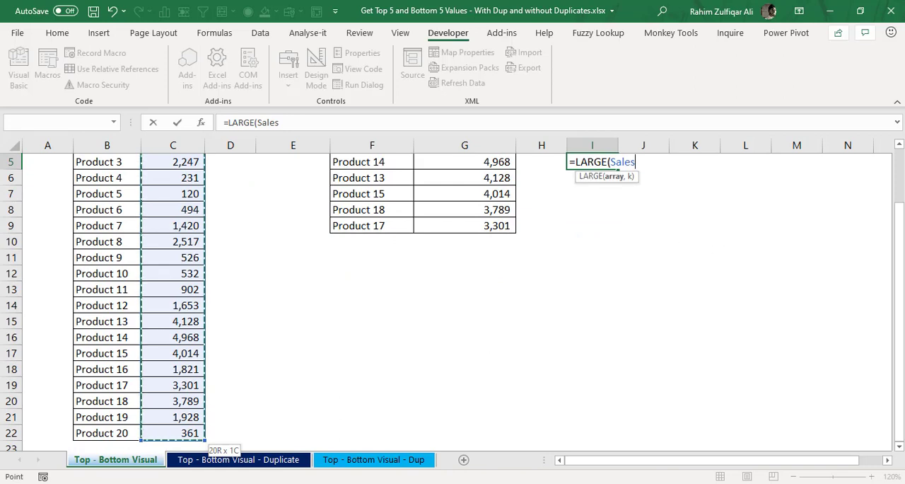
scroll(898, 289, "up", 2)
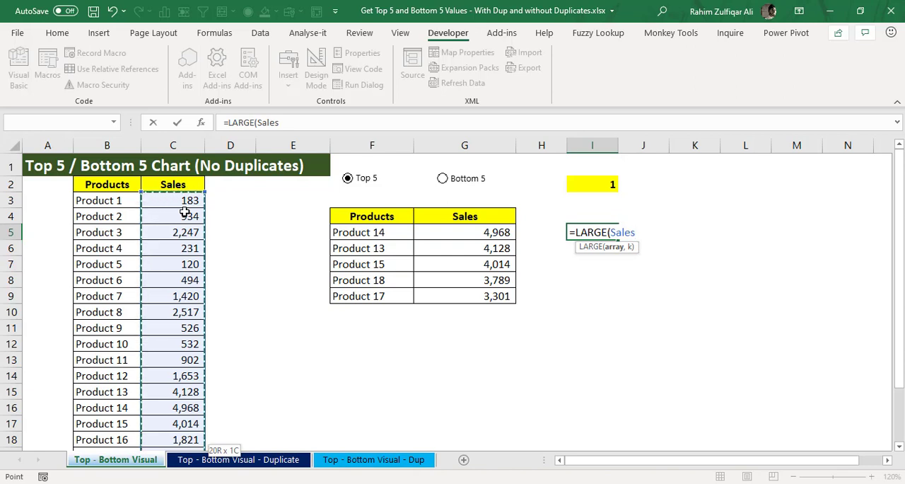
type(",")
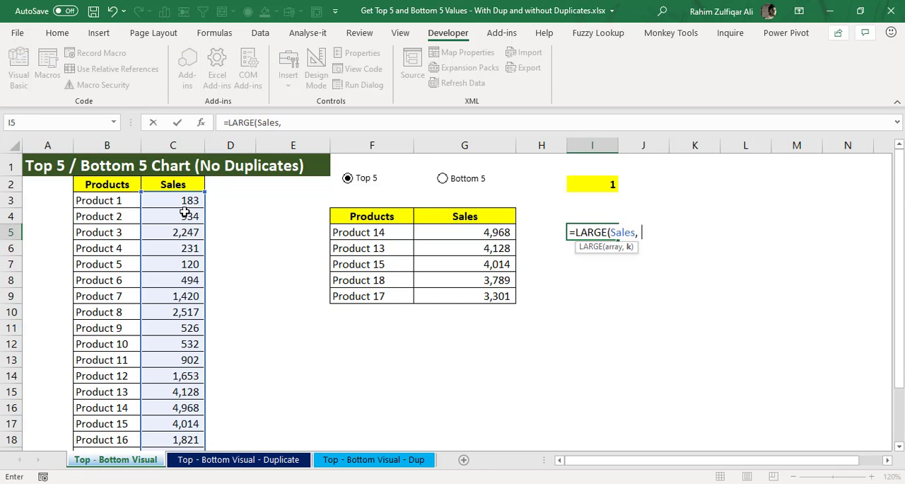
Step: Complete the LARGE formula in I5 with ROWS($A$1:A1) as the k argument, making only the first A1 reference absolute
type("rows")
key("Tab")
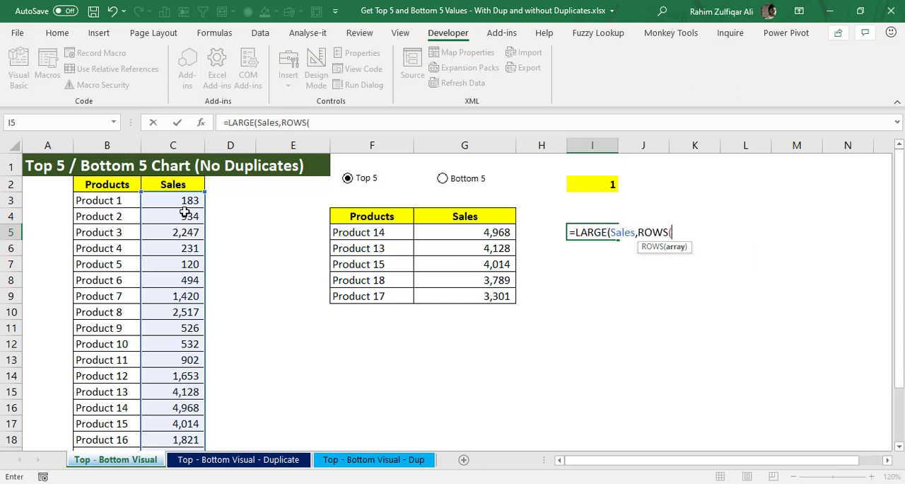
type("a1:a1)")
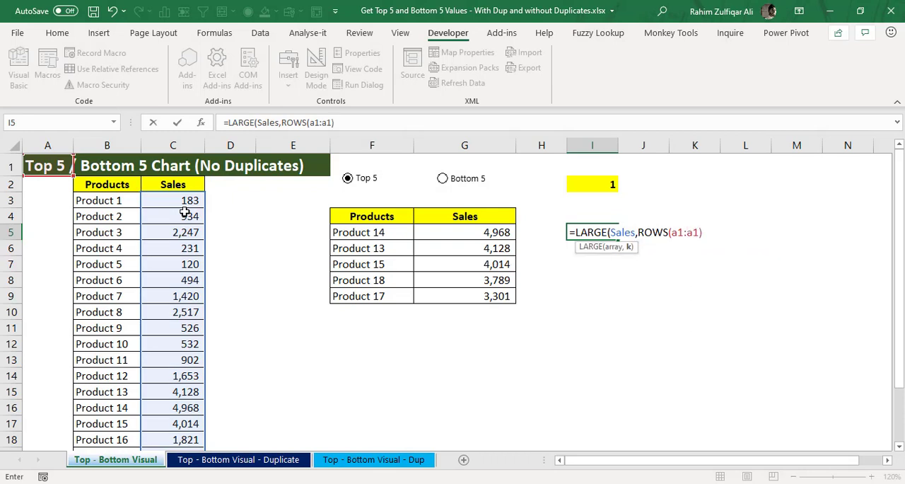
type(")")
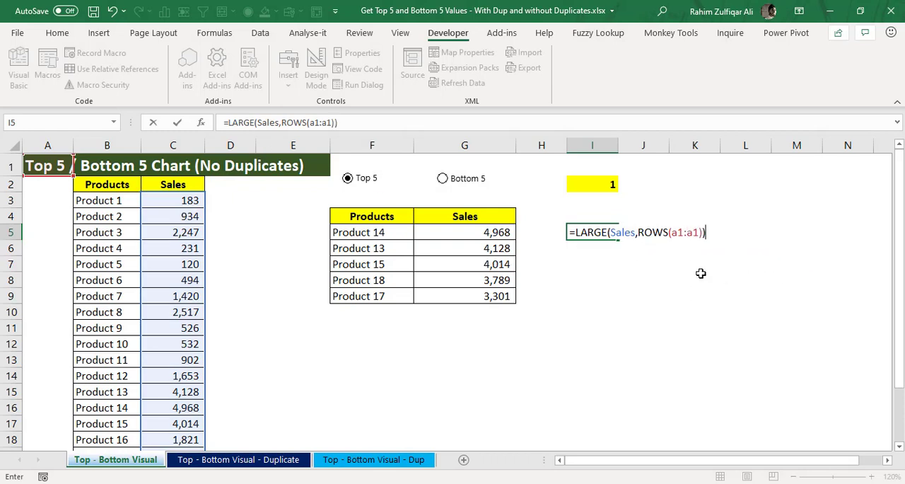
left_click(674, 232)
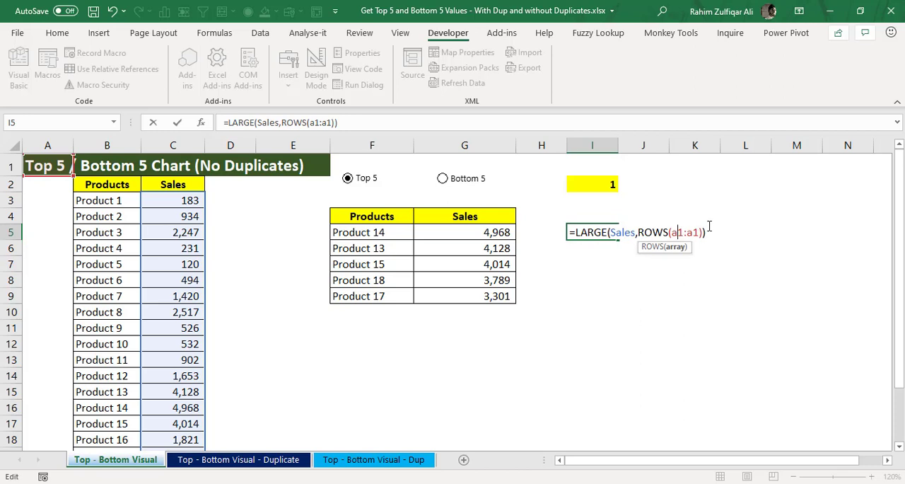
key("F4")
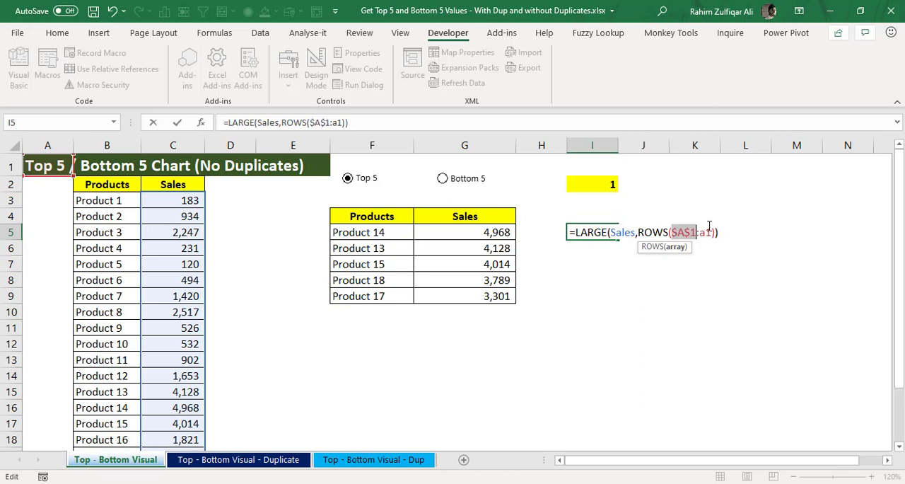
key("Return")
key("Up")
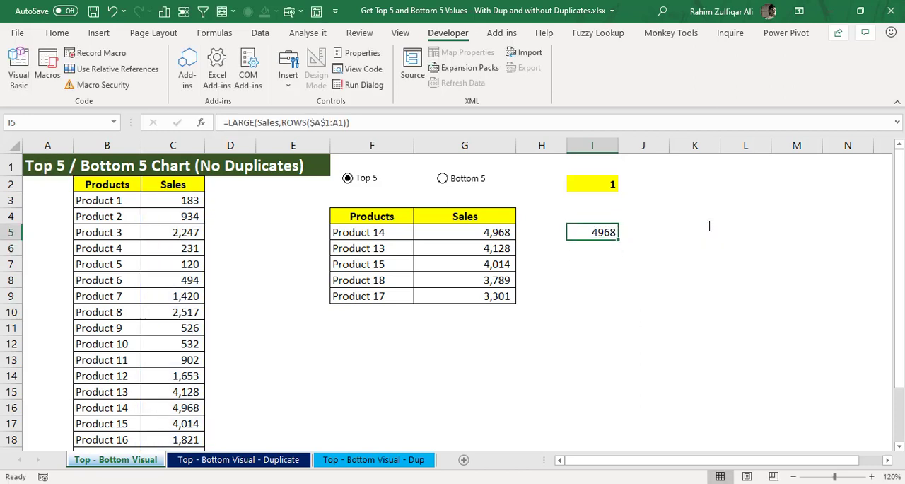
Step: Fill the LARGE formula from I5 down through I9
key("shift+Down")
key("shift+Down")
key("shift+Down")
key("shift+Down")
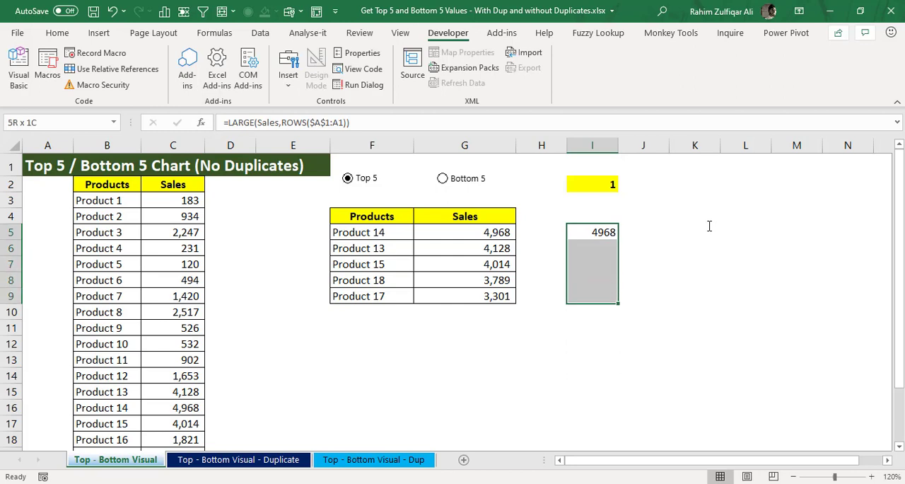
key("ctrl+d")
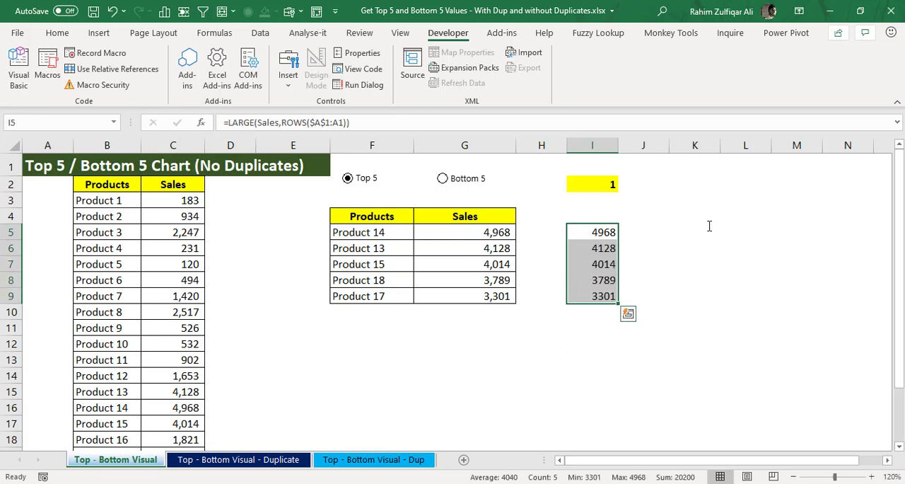
Step: Go through the filled formulas in I5:I9 to examine how the ROWS reference expands in each row
key("Down")
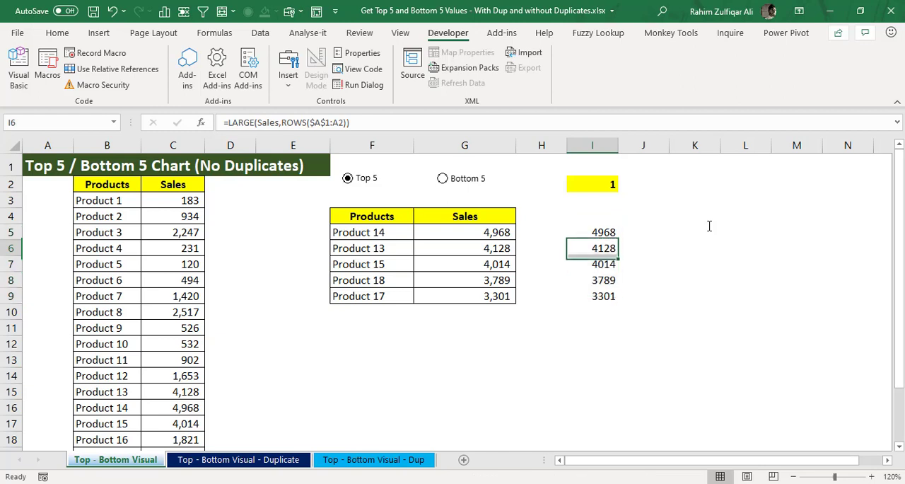
key("Down")
key("Down")
key("Down")
key("Up")
key("Up")
key("Up")
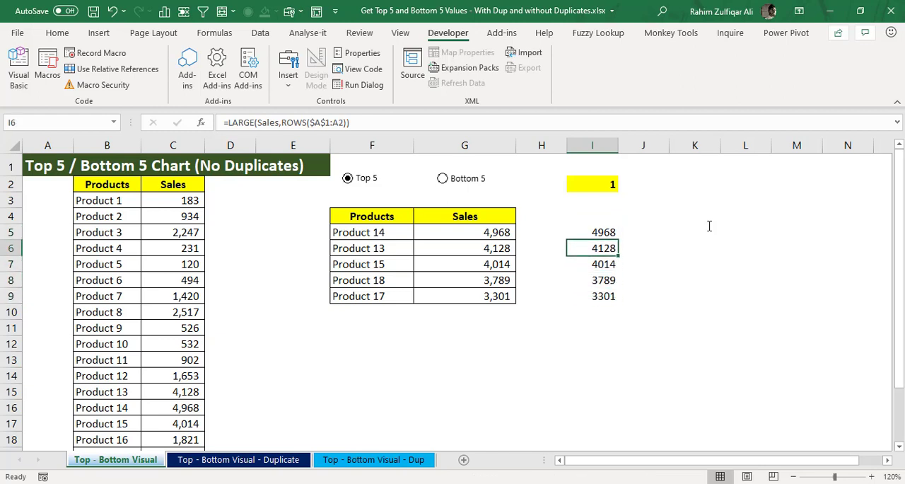
key("Up")
key("Down")
key("Down")
key("Down")
key("Down")
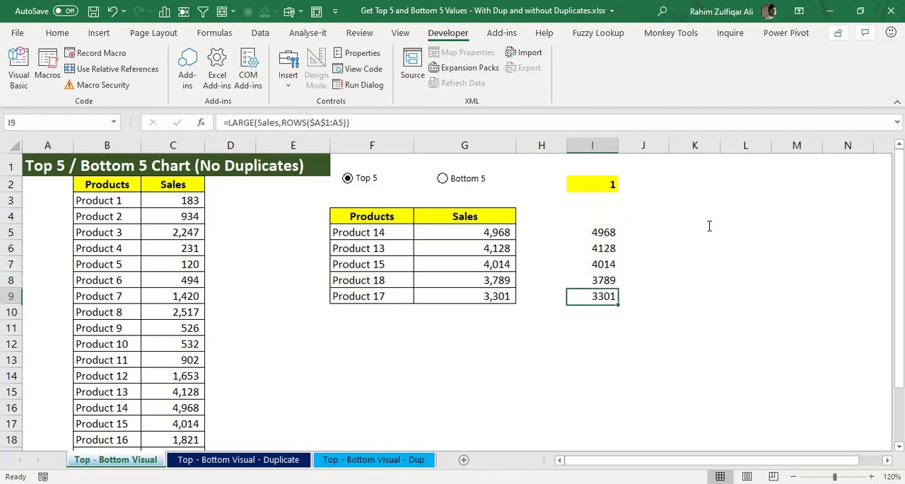
key("Up")
key("Up")
key("Up")
key("Up")
Step: Review the LARGE formula inside cell I5 and leave it as it is
key("F2")
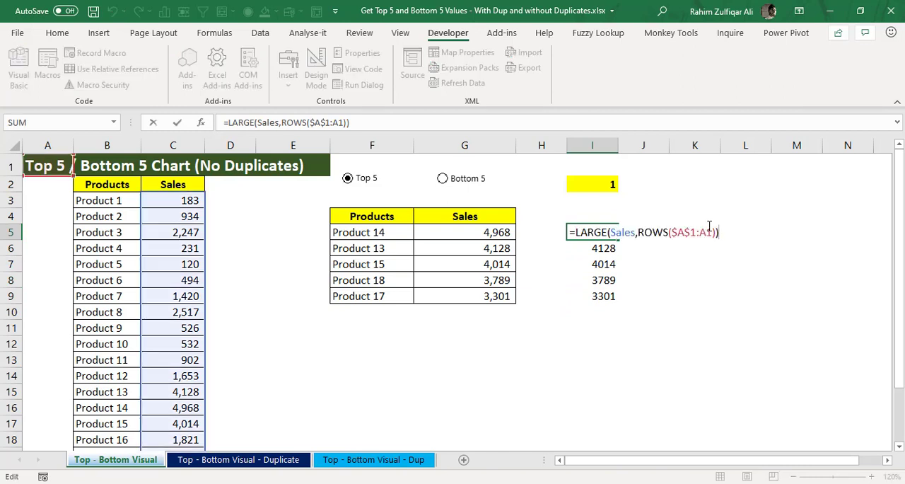
key("Left")
key("Left")
key("Left")
key("Left")
key("Left")
key("Left")
key("Left")
key("Left")
key("Left")
key("Left")
key("Left")
key("Left")
key("Left")
key("Left")
key("Left")
key("Left")
key("Left")
key("Left")
key("Left")
key("Left")
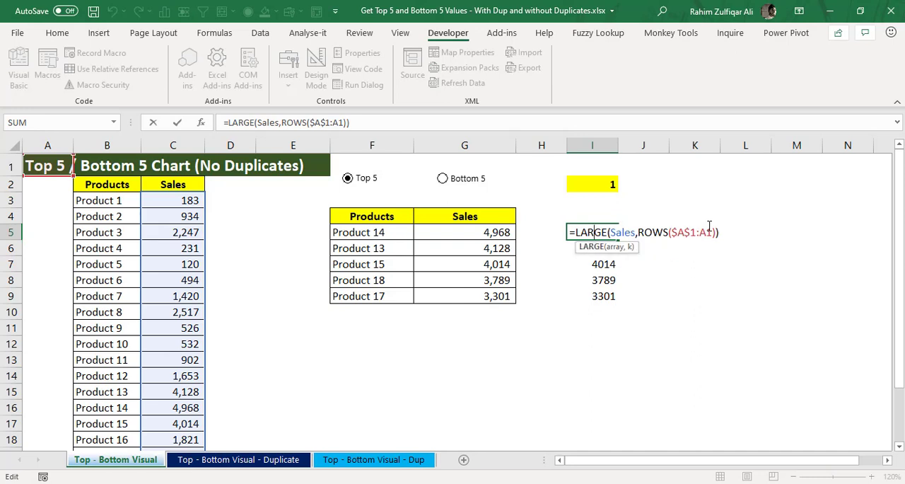
key("Escape")
Step: Choose Bottom 5 to inspect the sales in G5:G9, and return to Top 5 with cell G5 selected
key("Left")
key("Left")
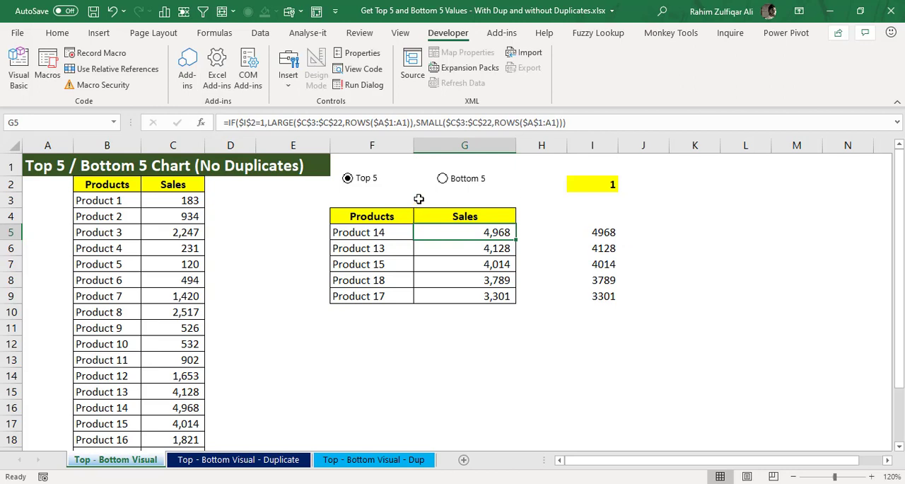
left_click(468, 184)
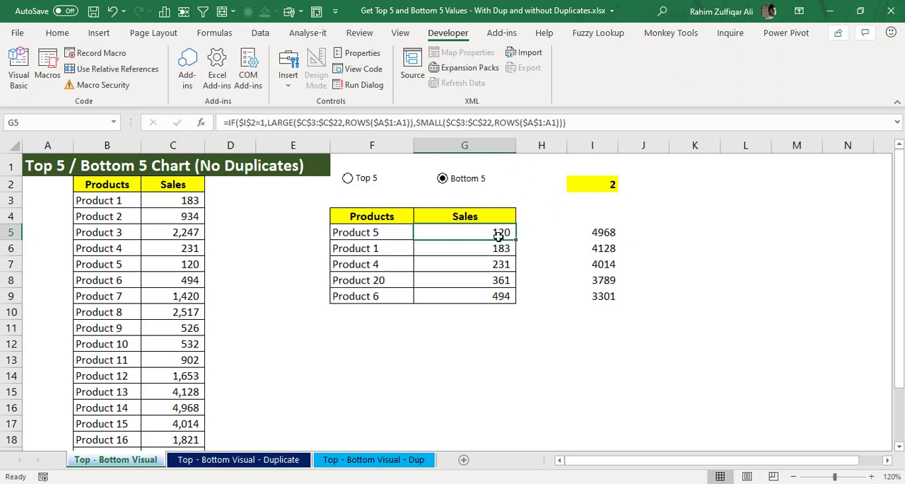
left_click_drag(495, 233, 491, 297)
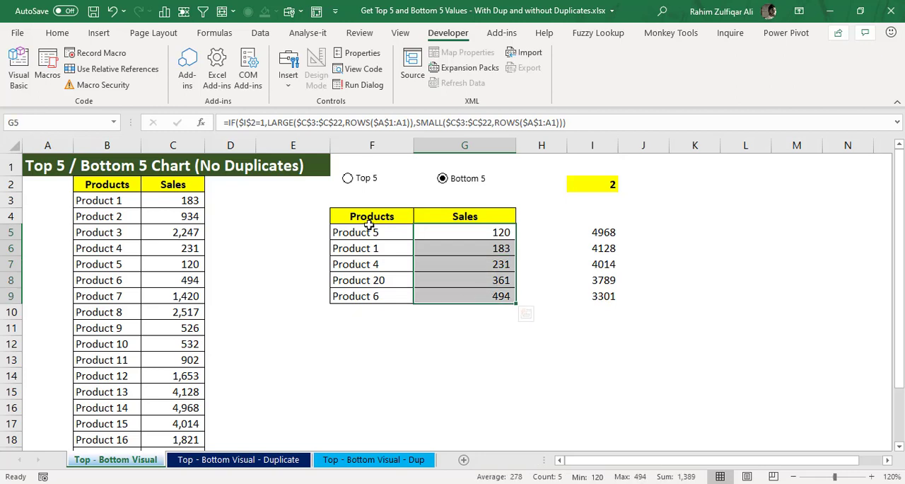
left_click(368, 183)
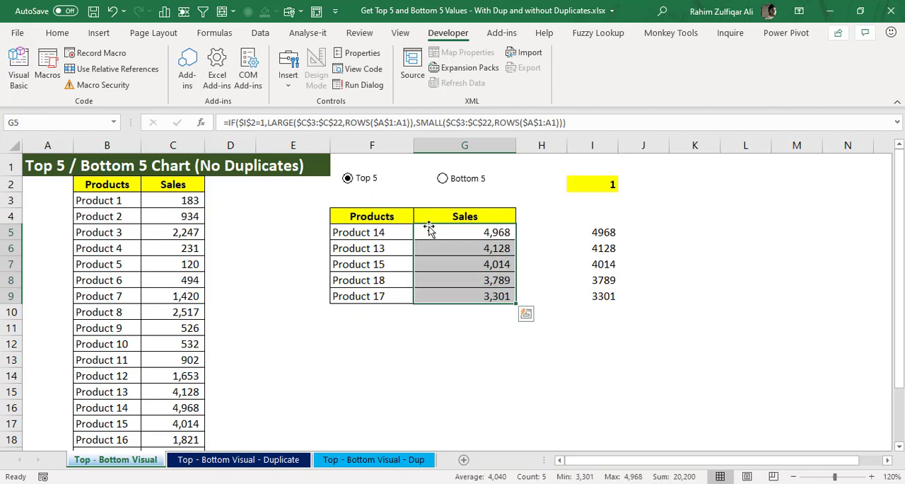
left_click(478, 231)
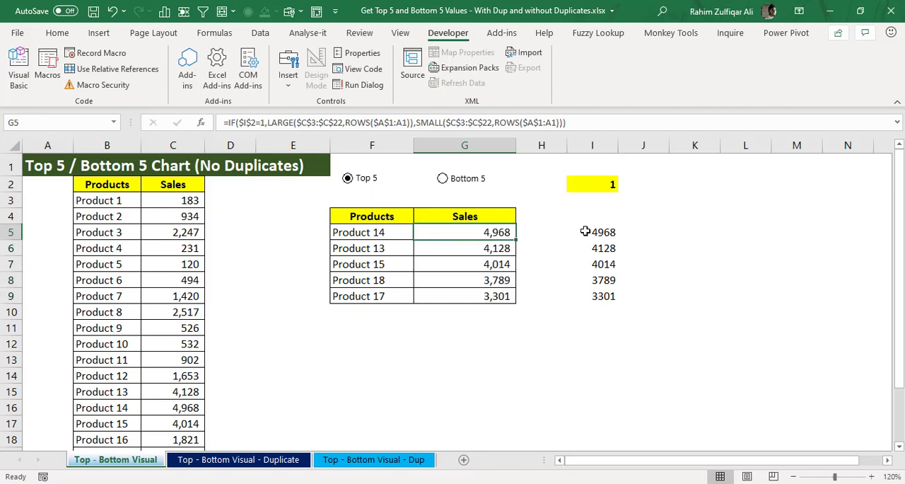
Step: Examine the LARGE and SMALL branches of the IF formula in G5 and keep the formula as it is
double_click(481, 231)
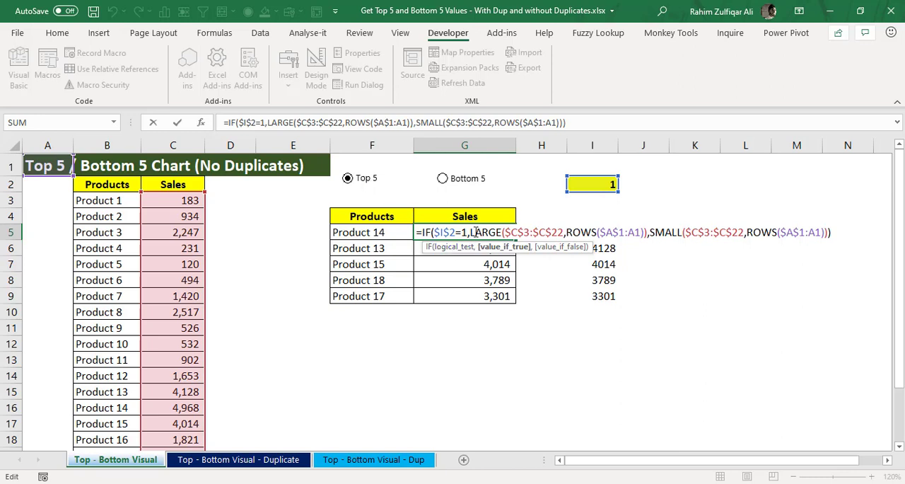
left_click_drag(471, 231, 650, 232)
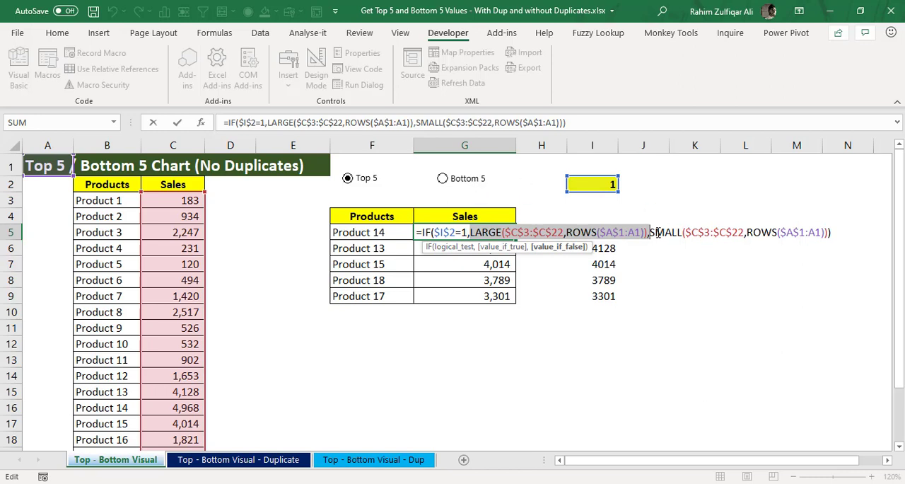
left_click_drag(649, 233, 822, 234)
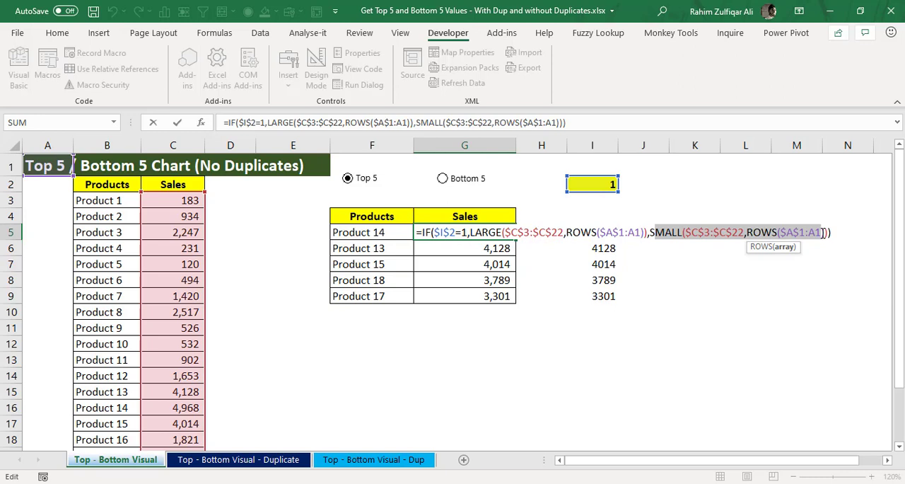
key("Right")
key("Right")
key("Right")
key("Right")
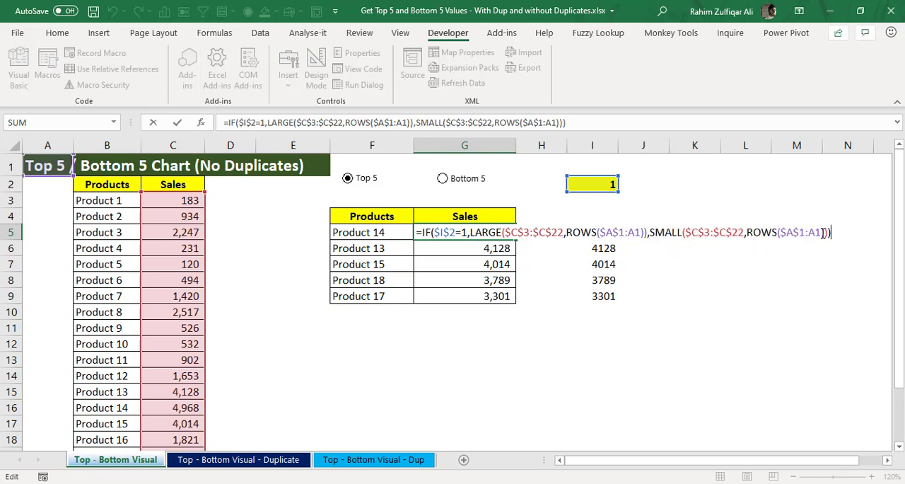
key("Return")
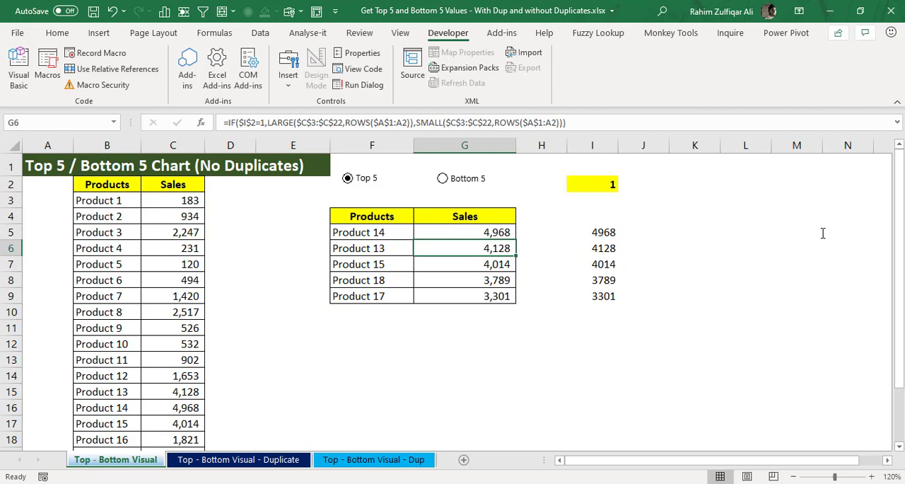
key("Up")
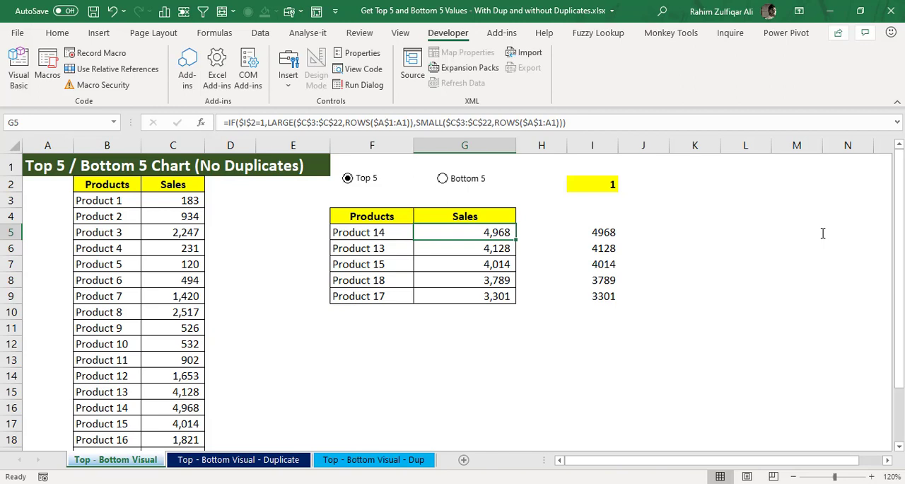
Step: Switch to the Top - Bottom Visual - Duplicate sheet and collapse the ribbon to show more rows
key("ctrl+Page_Down")
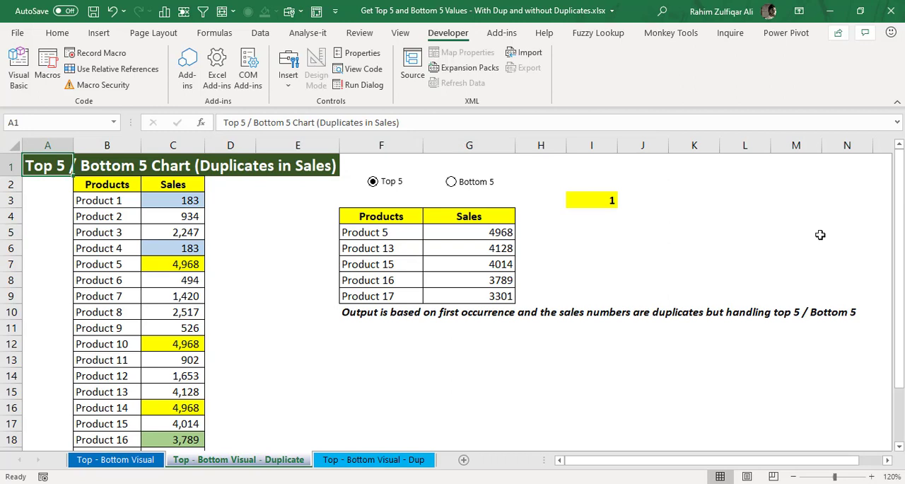
left_click(262, 279)
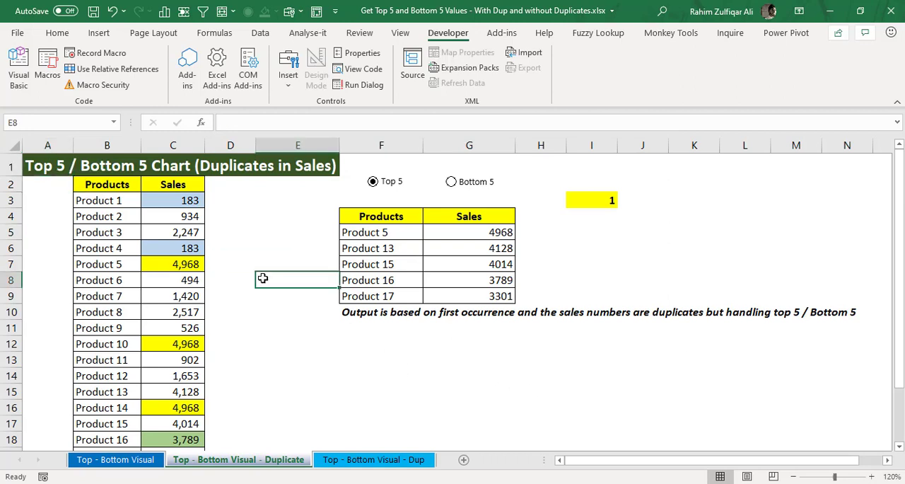
left_click(59, 34)
double_click(59, 34)
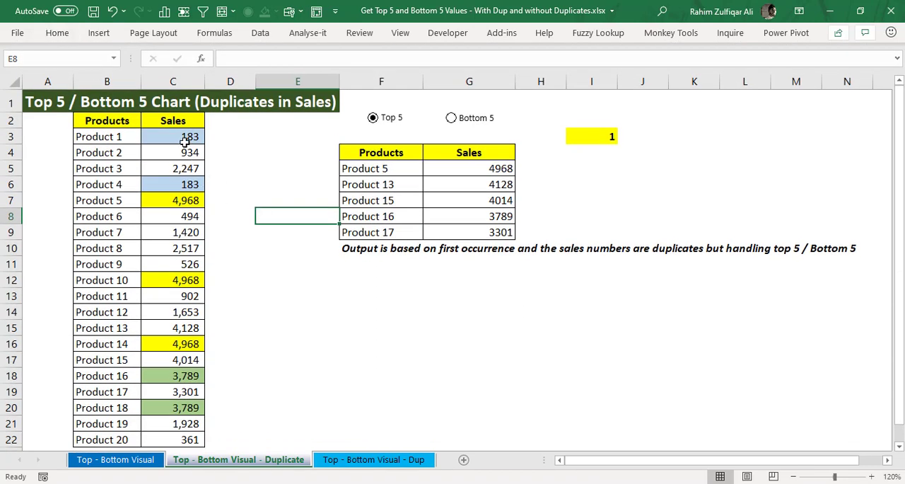
Step: Select each group of duplicate sales in column C: C7, C12 and C16; C18 and C20; C3 and C6
left_click(180, 199)
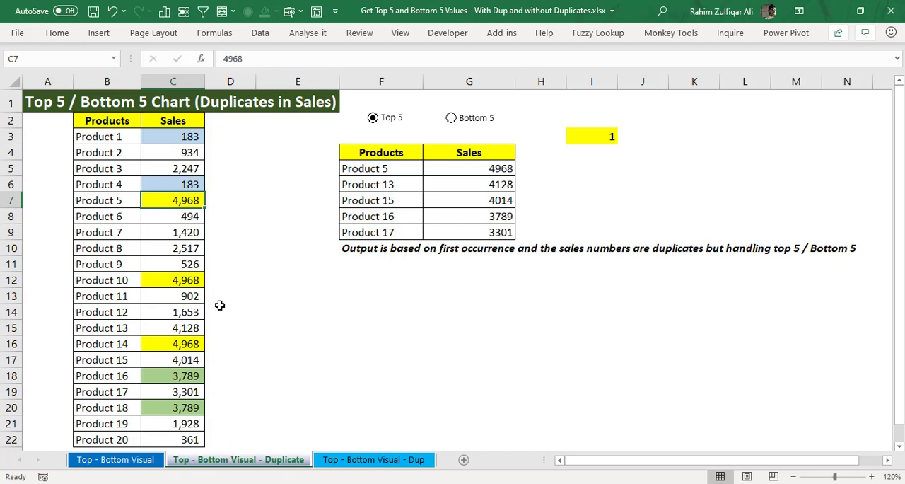
left_click(184, 281, "ctrl")
left_click(188, 344, "ctrl")
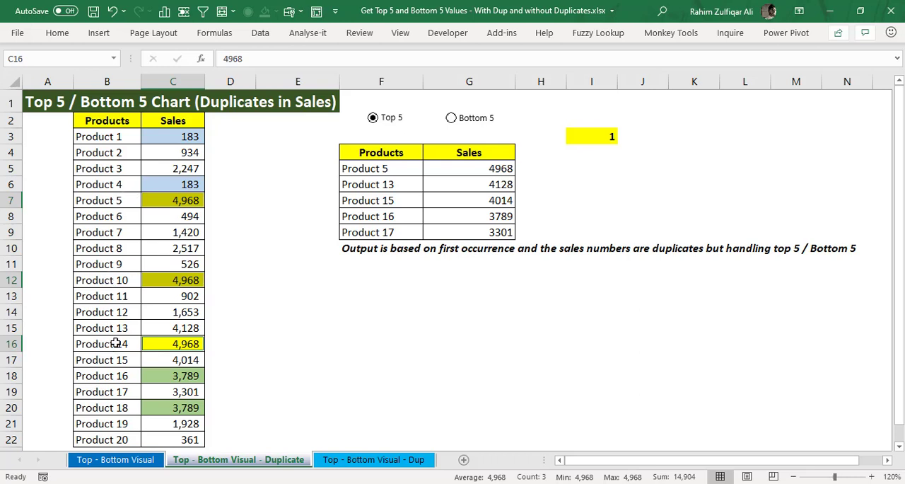
left_click(163, 374)
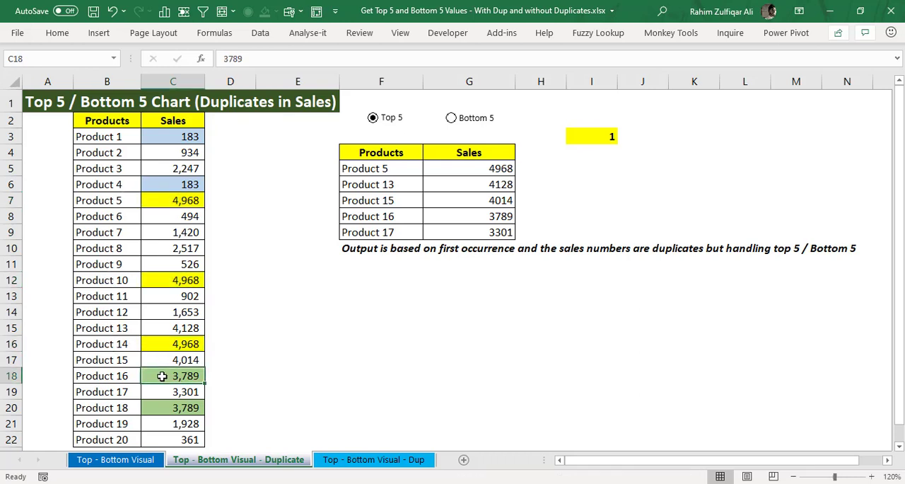
left_click(174, 413, "ctrl")
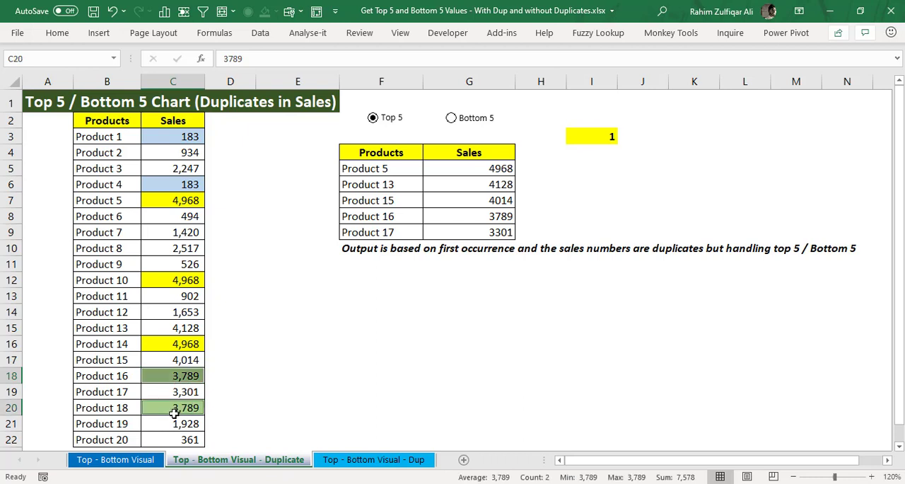
left_click(186, 389)
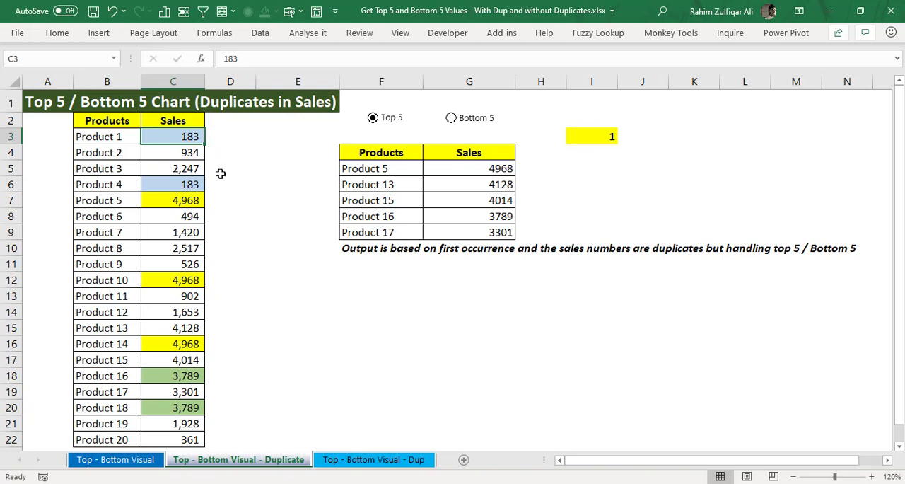
left_click(198, 183, "ctrl")
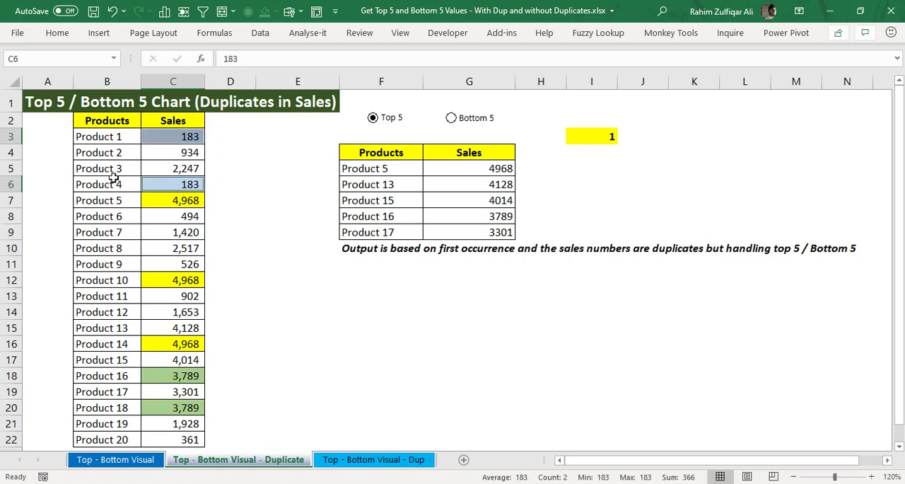
left_click(385, 204)
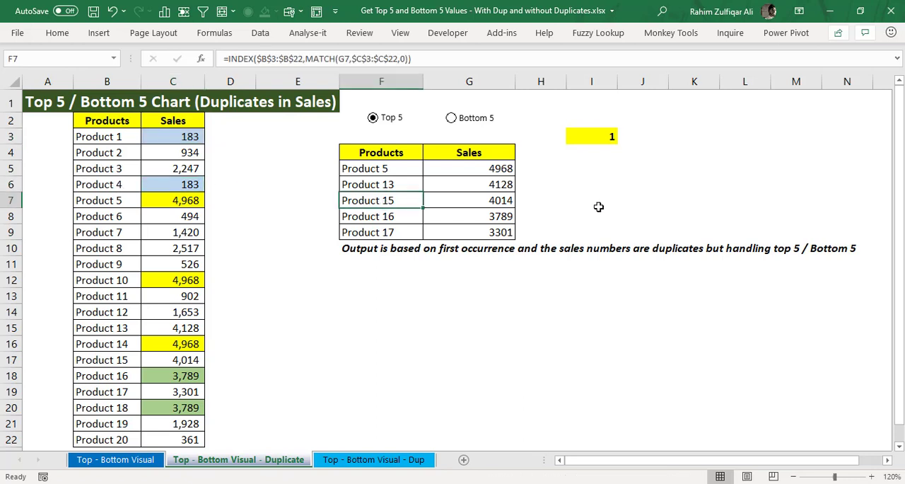
left_click(567, 195)
left_click(434, 278)
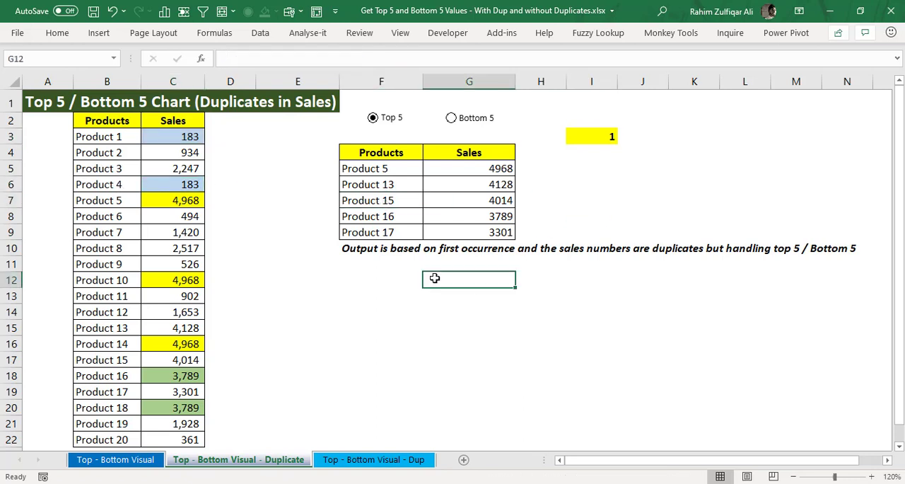
key("Up")
key("Up")
key("Down")
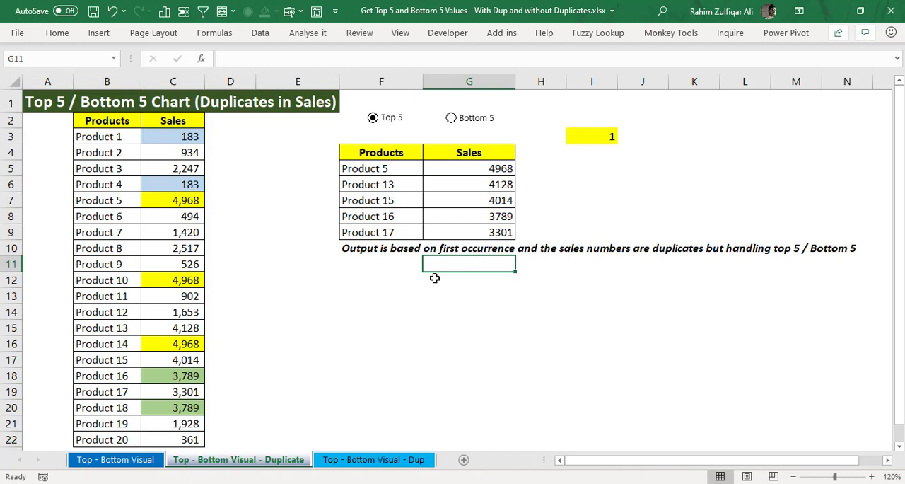
Step: Select the three duplicate 4,968 sales in cells C7, C12 and C16 together
key("Left")
key("Left")
key("Left")
key("Left")
key("Up")
key("Up")
key("Up")
key("Up")
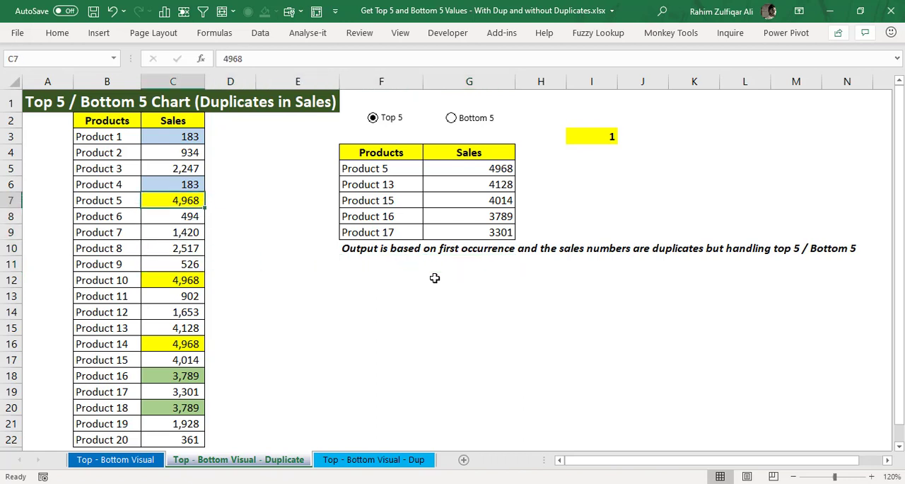
left_click(193, 281, "ctrl")
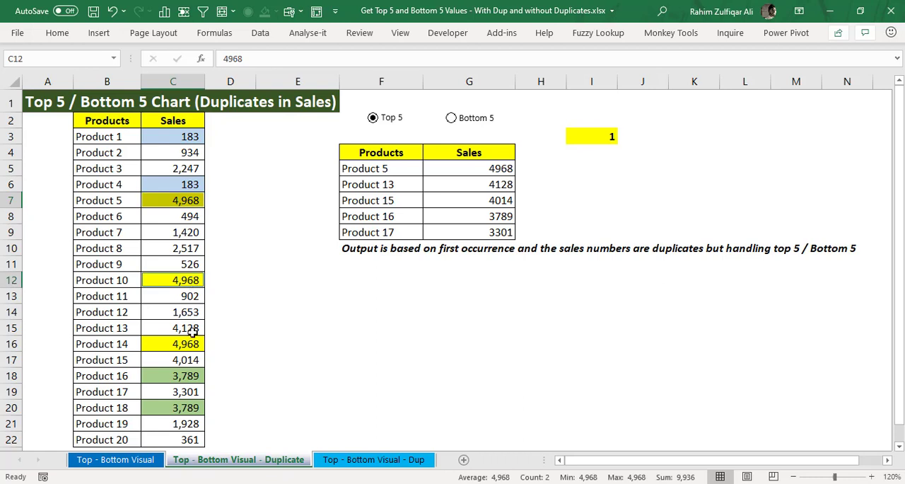
left_click(191, 342, "ctrl")
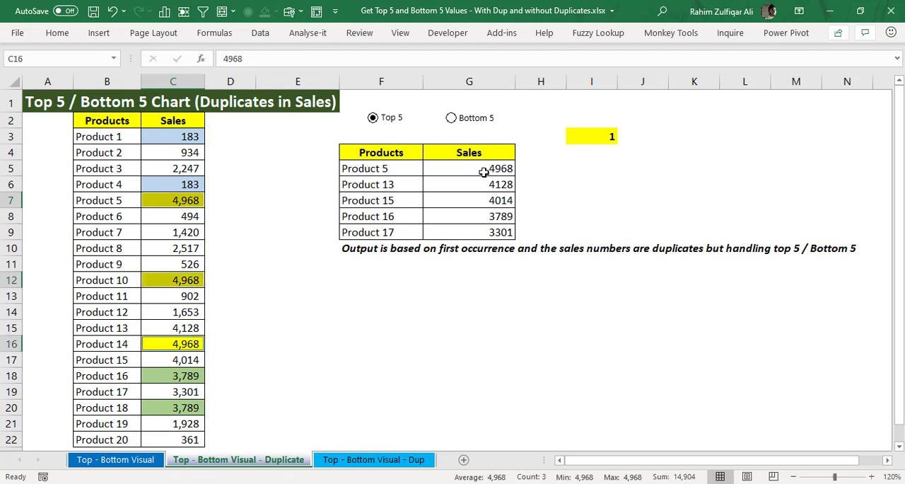
Step: Inspect the top sales formulas in G5:G7 and return to cell G5
left_click(484, 170)
left_click_drag(483, 170, 483, 200)
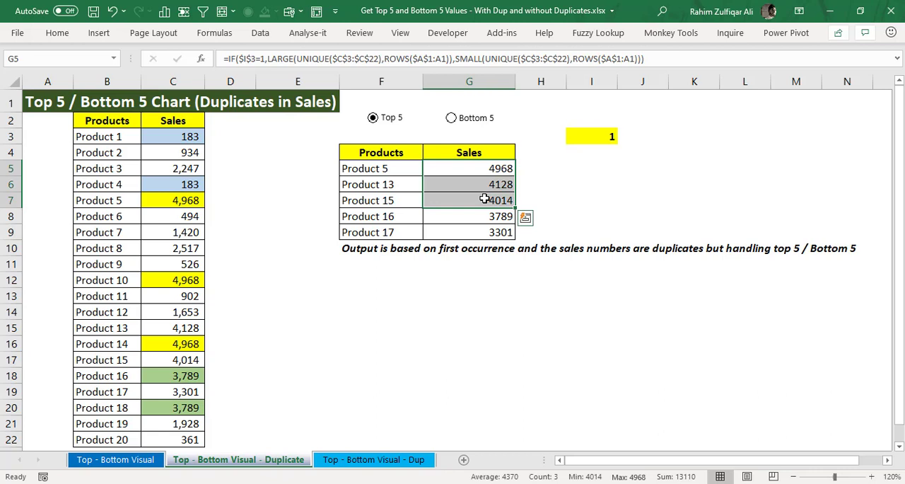
left_click(483, 184)
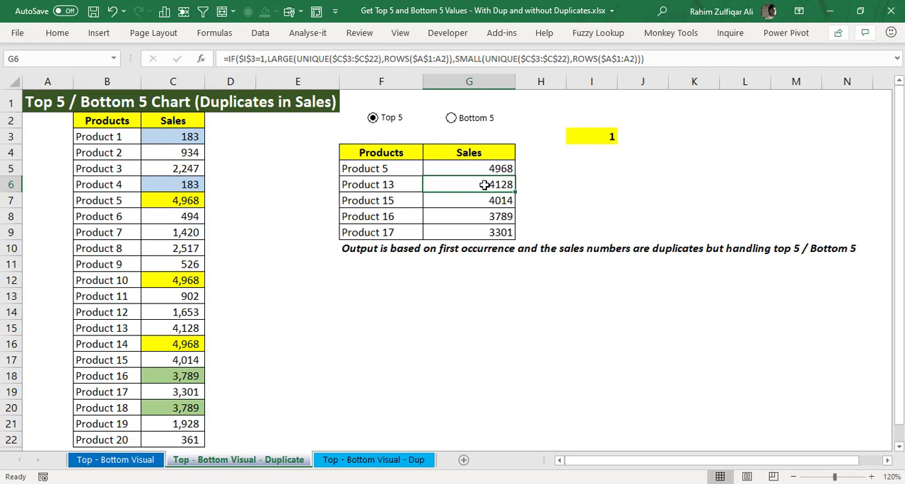
left_click(484, 201)
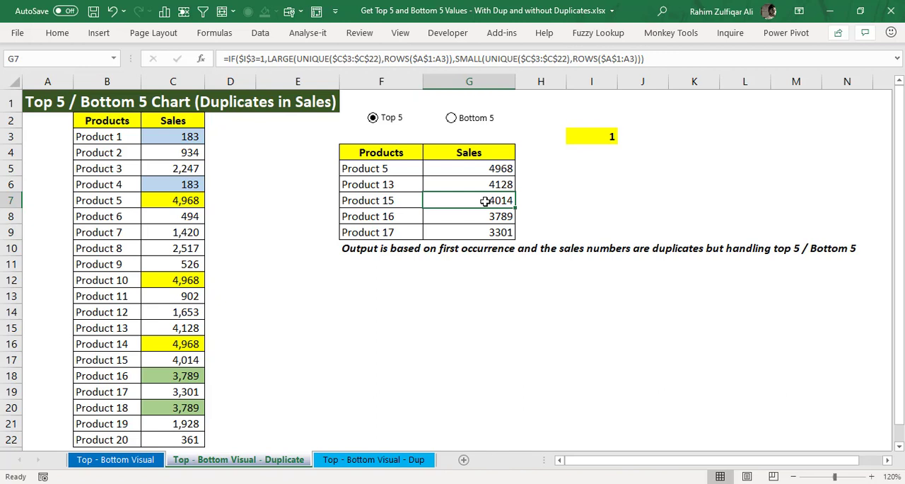
key("Up")
key("Up")
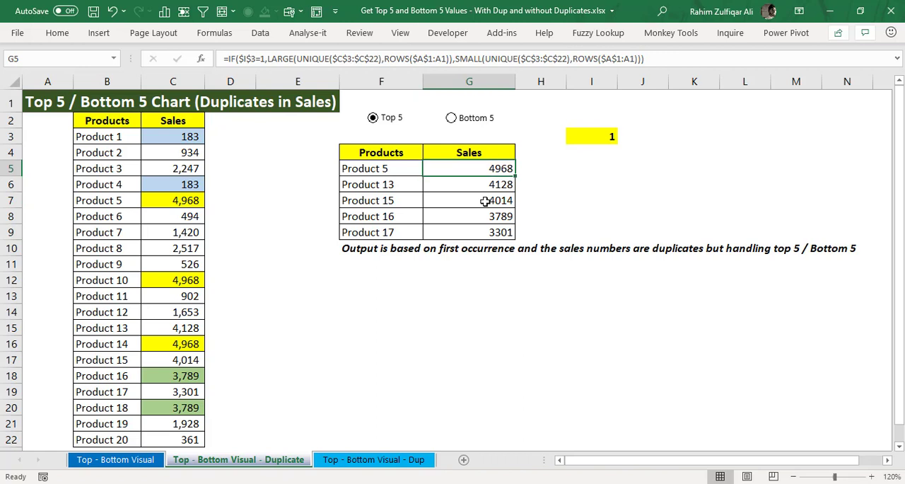
Step: Open the formula in G5 for editing and highlight the UNIQUE($C$3:$C$22) argument of LARGE
key("F2")
key("Up")
key("ctrl+Right")
key("ctrl+Right")
key("ctrl+Right")
key("ctrl+Right")
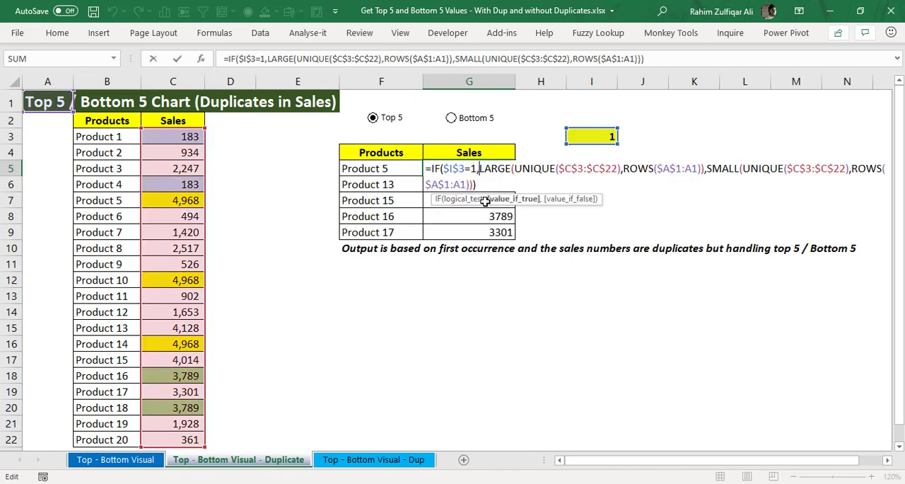
key("Left")
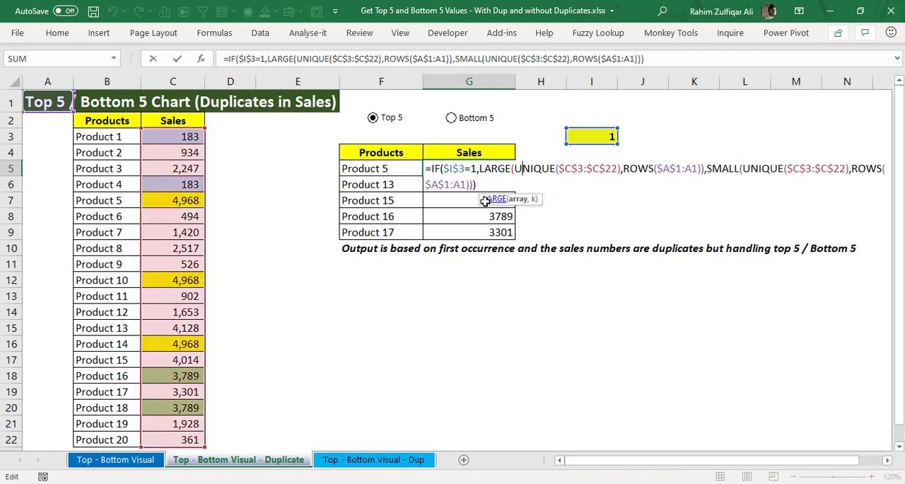
key("Left")
key("shift+Right")
key("shift+Right")
key("shift+Right")
key("shift+Right")
key("shift+Right")
key("shift+Right")
key("shift+Right")
key("shift+Right")
key("shift+Right")
key("shift+Right")
key("shift+Right")
key("shift+Right")
key("shift+Right")
key("shift+Right")
key("shift+Right")
key("shift+Right")
key("shift+Right")
key("shift+Right")
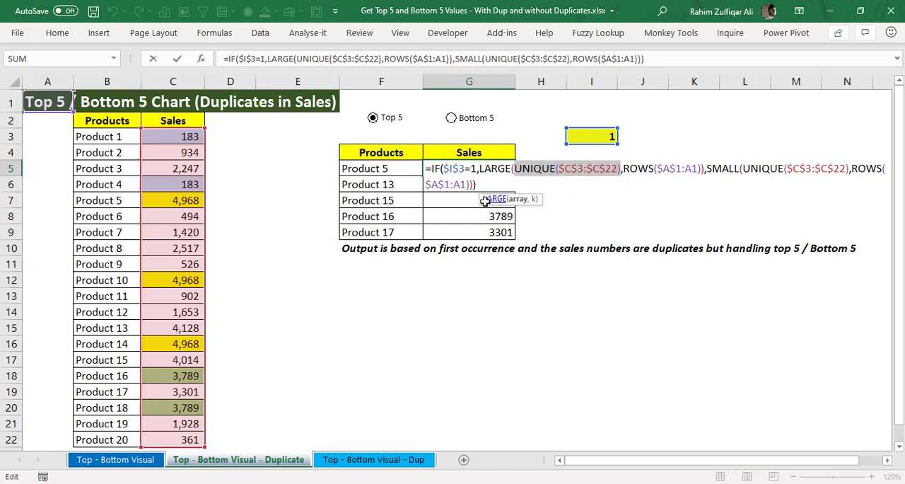
Step: Examine the logical test $I$3=1 of the IF formula in G5 and the beginning of its LARGE branch
key("Left")
key("Left")
key("Left")
key("Left")
key("Left")
key("Left")
key("Left")
key("Left")
key("Left")
key("Left")
key("Left")
key("Left")
key("Left")
key("Left")
key("Left")
key("Left")
key("Left")
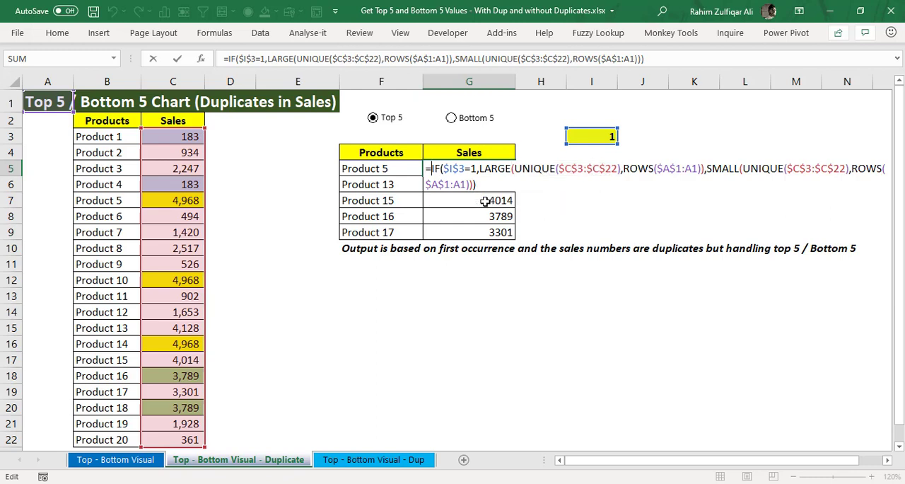
key("Right")
key("Right")
key("Right")
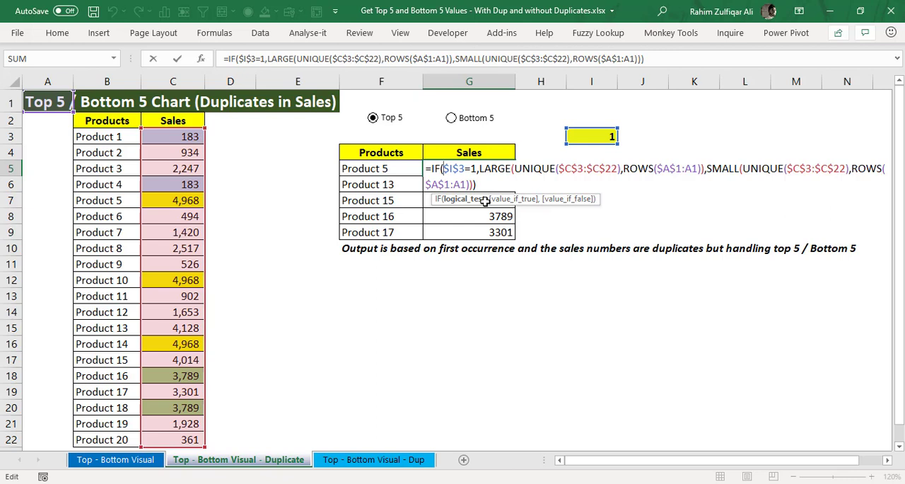
key("Right")
key("Right")
key("Right")
key("Right")
key("Right")
key("Right")
key("Right")
key("Right")
key("Right")
key("Left")
key("Left")
key("Left")
key("Right")
key("Right")
key("Right")
key("Right")
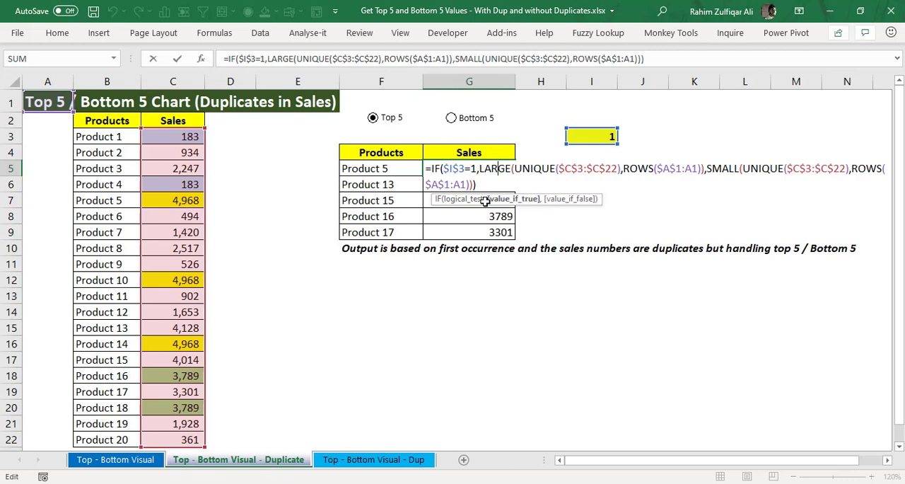
Step: Examine the UNIQUE array and the ROWS($A$1:A1) argument in the LARGE branch of the G5 formula
key("Right")
key("Right")
key("Right")
key("Right")
key("Right")
key("Right")
key("Right")
key("Right")
key("Right")
key("Right")
key("Left")
key("Left")
key("Left")
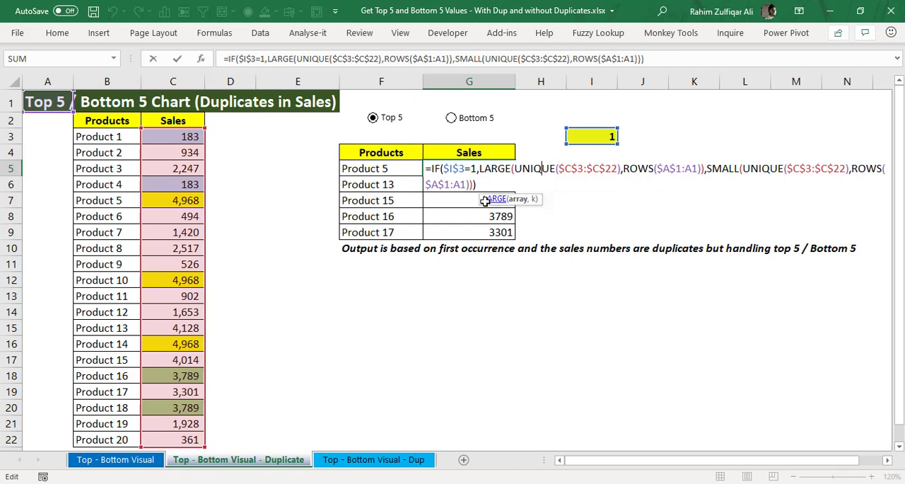
key("Right")
key("Right")
key("Right")
key("Right")
key("Right")
key("Right")
key("Right")
key("Right")
key("Right")
key("Right")
key("Right")
key("Right")
key("Right")
key("Right")
key("Right")
key("Right")
key("Right")
key("Right")
key("Right")
key("Right")
key("Right")
key("Right")
key("Right")
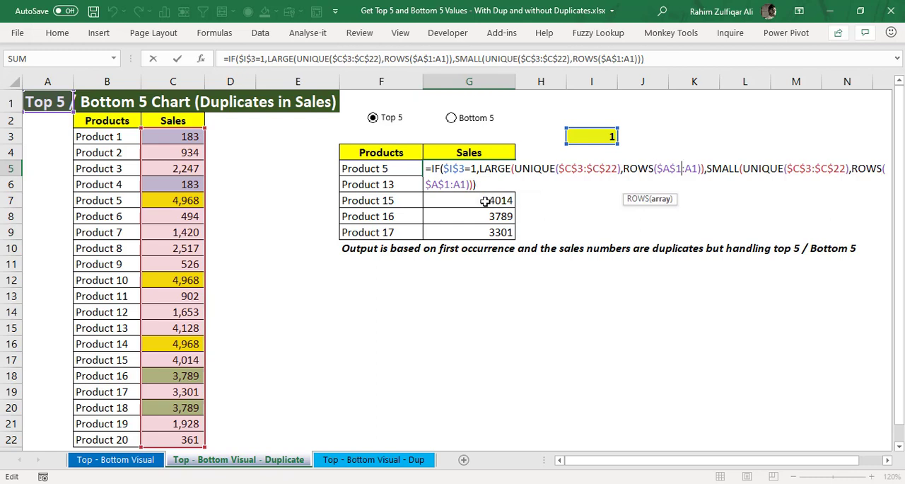
key("Left")
key("Left")
key("Left")
key("Left")
key("Left")
key("Left")
key("Left")
key("Left")
key("Left")
key("Left")
key("Left")
key("Left")
key("Left")
key("Left")
key("Left")
key("Left")
key("Left")
key("Left")
key("Left")
key("Left")
key("Left")
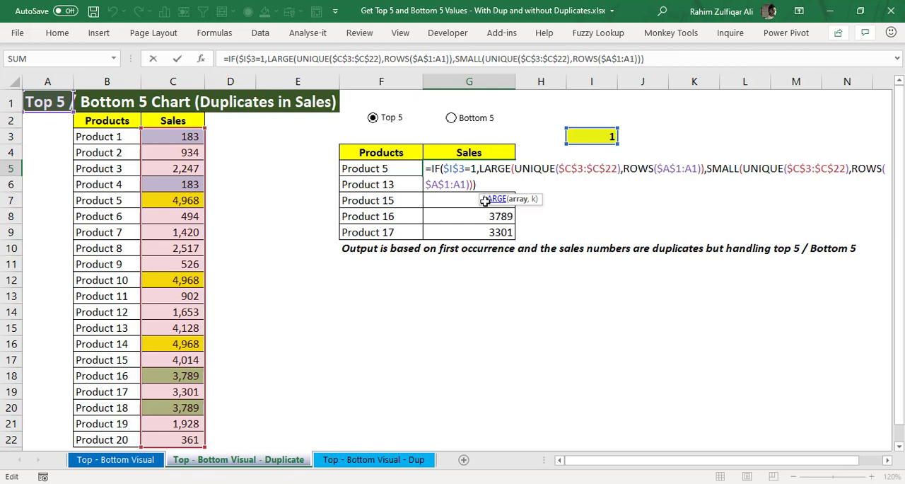
Step: Revisit the IF test in G5, highlight the whole SMALL branch with UNIQUE and ROWS, and close the formula without editing it
key("Left")
key("Left")
key("Left")
key("Left")
key("Left")
key("Left")
key("Left")
key("Left")
key("Left")
key("Left")
key("Left")
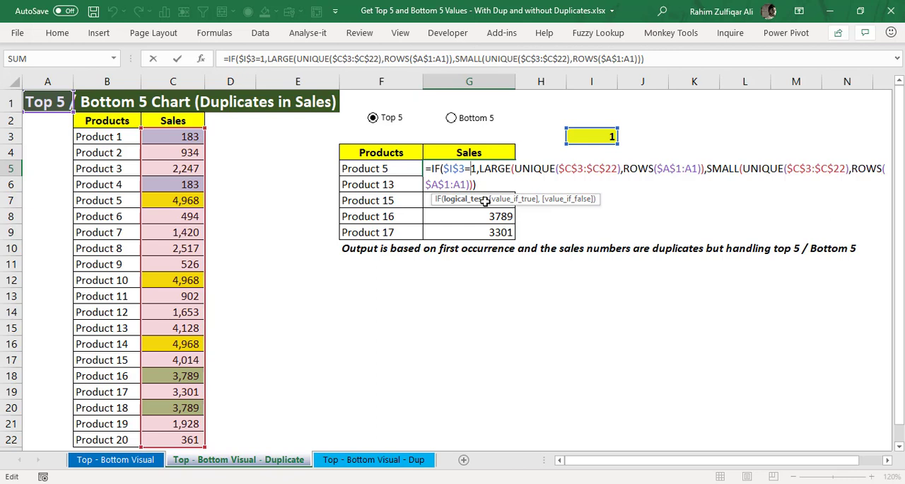
key("Right")
key("Right")
key("Right")
key("Right")
key("Right")
key("Right")
key("Right")
key("Right")
key("Right")
key("Right")
key("Right")
key("Right")
key("Right")
key("Right")
key("Right")
key("Right")
key("Right")
key("Right")
key("Right")
key("Right")
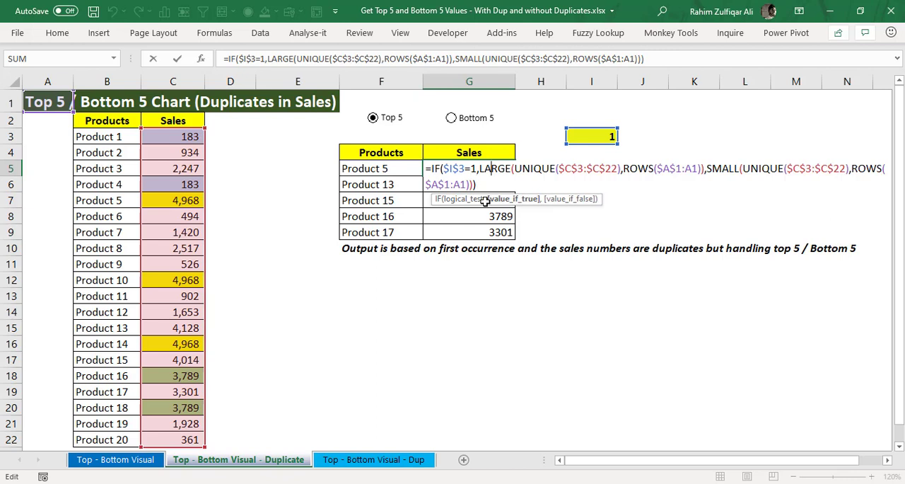
key("Right")
key("Right")
key("Right")
key("Right")
key("Right")
key("Right")
key("Right")
key("Right")
key("Right")
key("Right")
key("Right")
key("Right")
key("Right")
key("Right")
key("Right")
key("Right")
key("Right")
key("Right")
key("Right")
key("Right")
key("shift+Right")
key("shift+Right")
key("shift+Right")
key("shift+Right")
key("shift+Right")
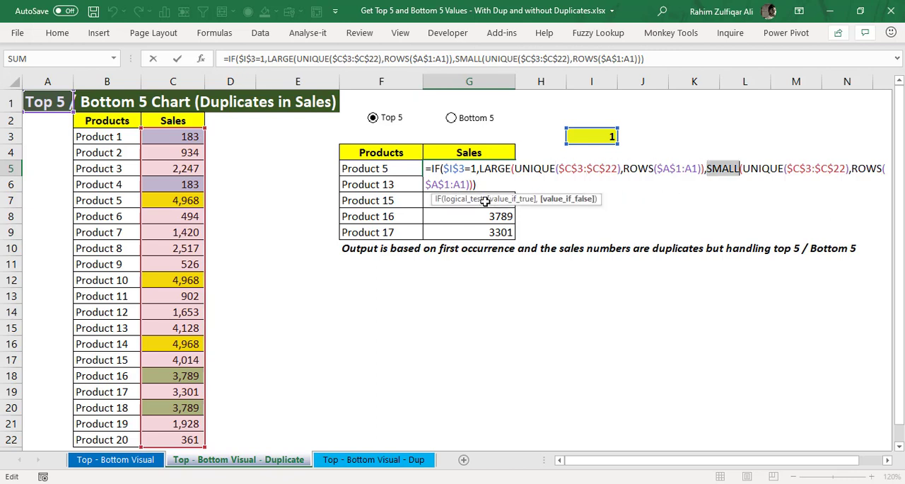
key("shift+Right")
key("shift+Right")
key("shift+Right")
key("shift+Right")
key("shift+Right")
key("shift+Right")
key("shift+Right")
key("shift+Right")
key("shift+Right")
key("shift+Right")
key("shift+Right")
key("shift+Right")
key("shift+Right")
key("shift+Right")
key("shift+Right")
key("shift+Right")
key("shift+Right")
key("shift+Right")
key("shift+Right")
key("shift+Right")
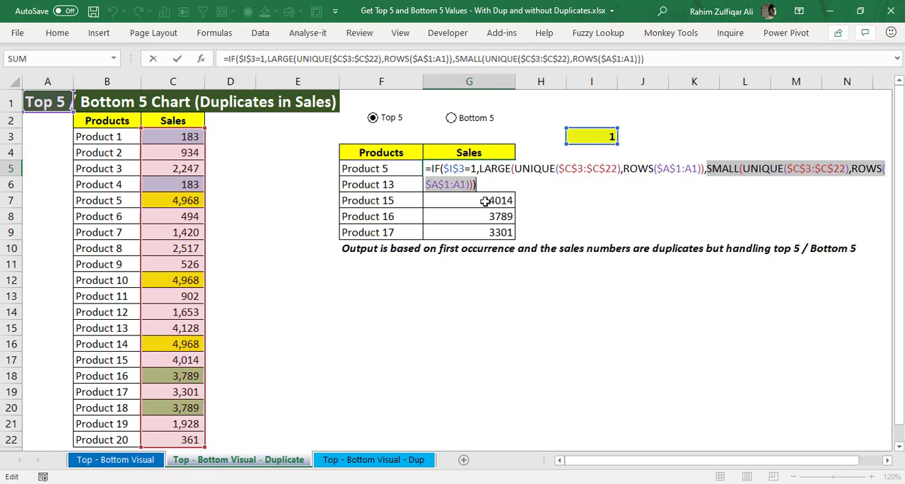
key("shift+Right")
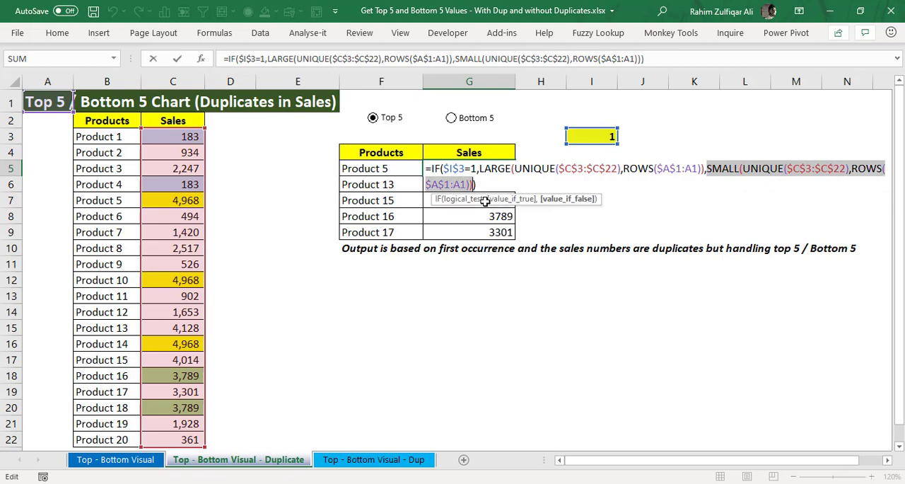
key("Return")
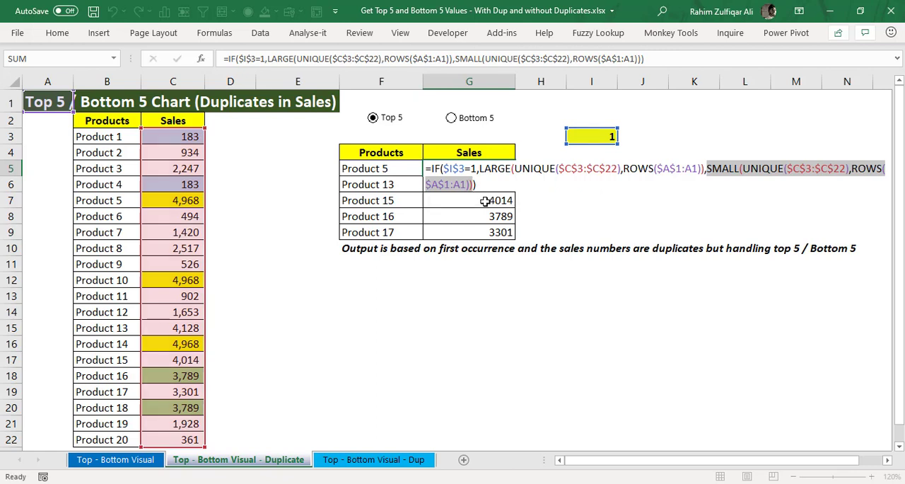
key("Up")
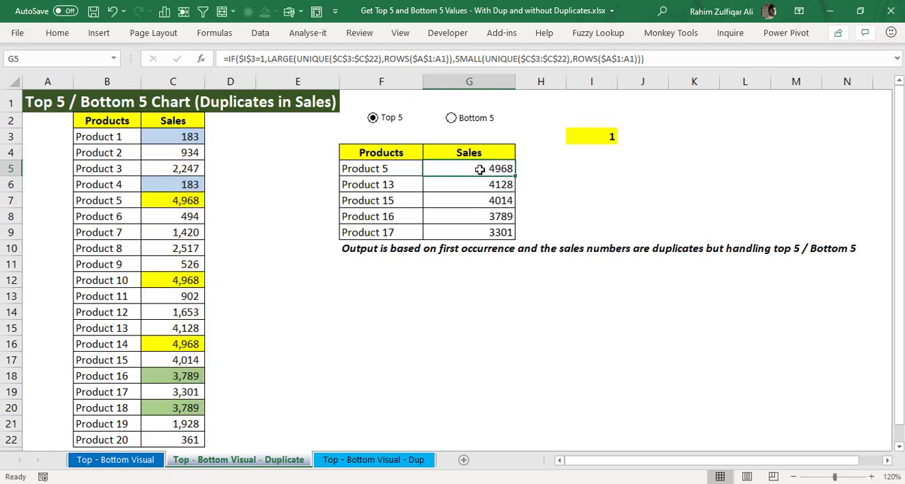
Step: Switch the list to Bottom 5, select its sales in G5:G9, and select the duplicate sales in C3 and C6
left_click(476, 122)
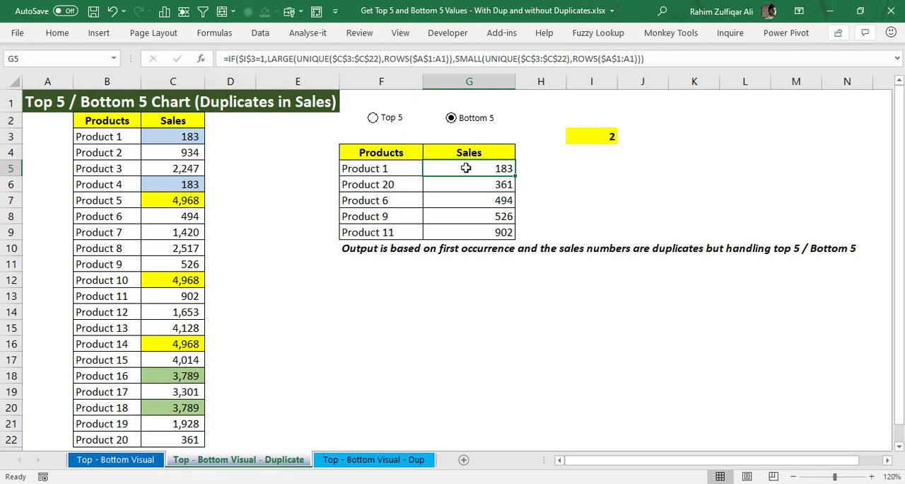
left_click_drag(463, 168, 465, 226)
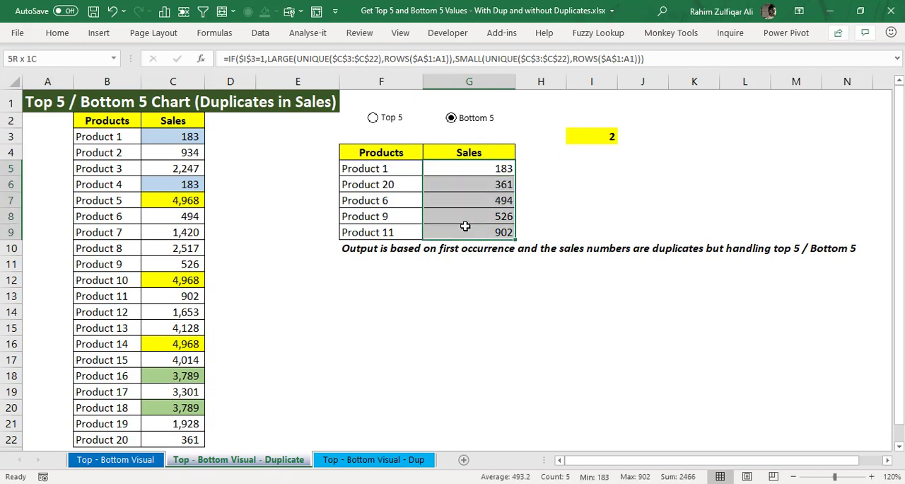
left_click(469, 168)
left_click(188, 137)
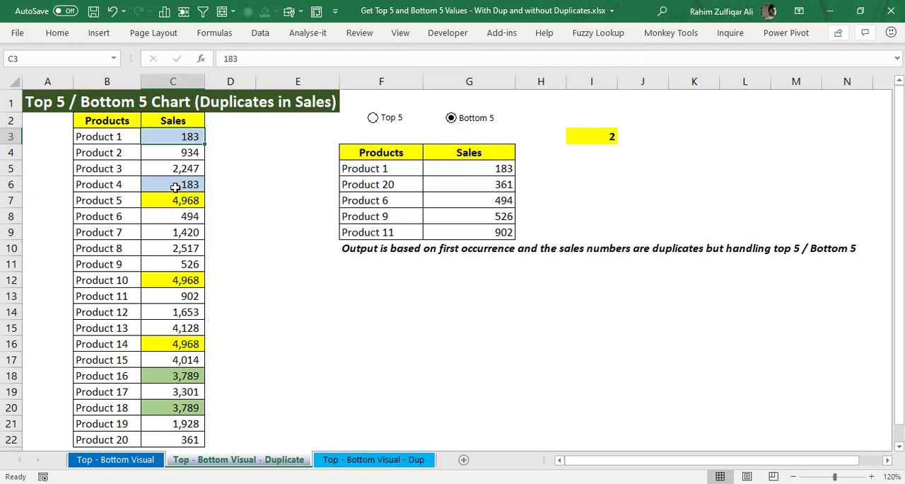
left_click(176, 190, "ctrl")
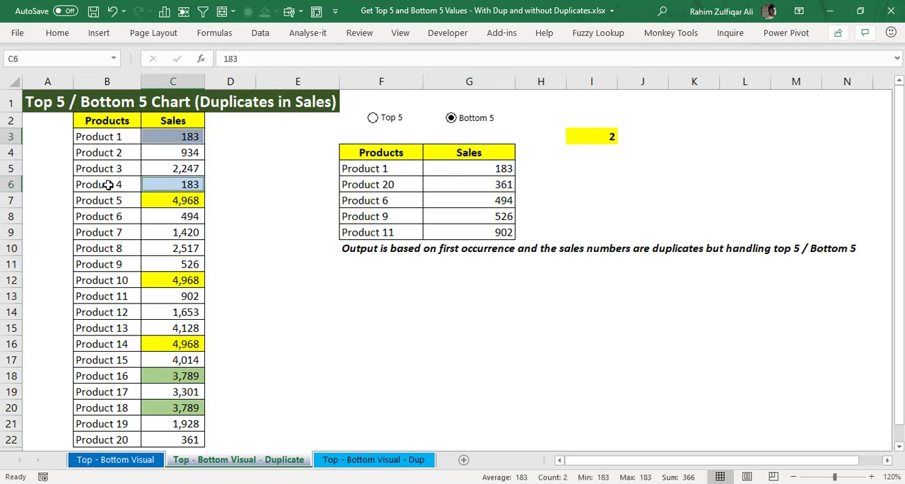
Step: Compare the formulas in G5 and F5, and examine the INDEX and MATCH arguments that look up the product name
left_click(468, 171)
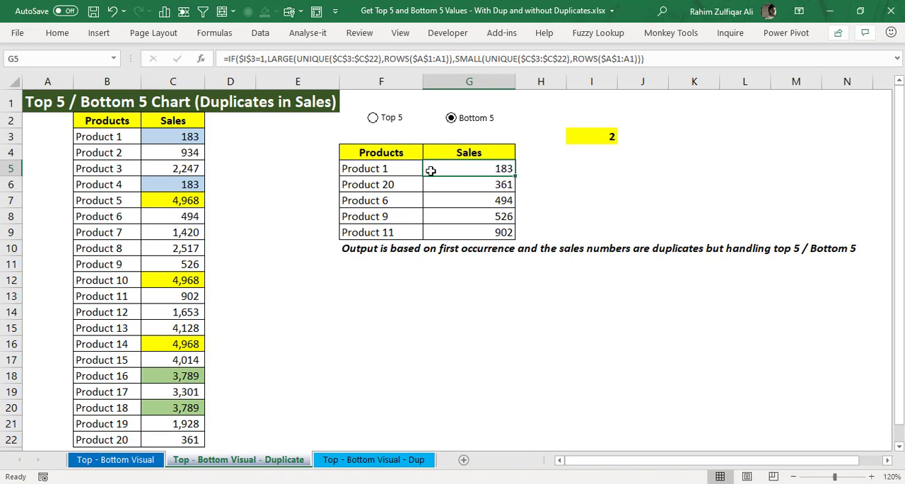
left_click(408, 168)
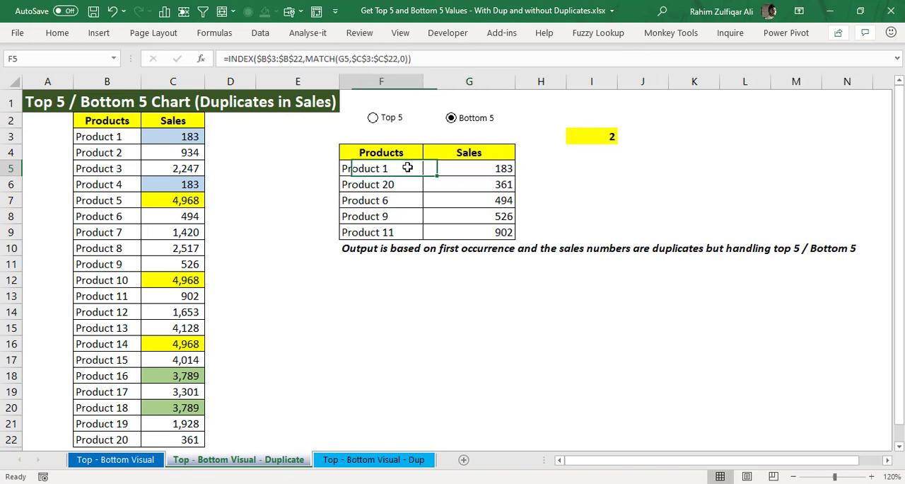
left_click(514, 175)
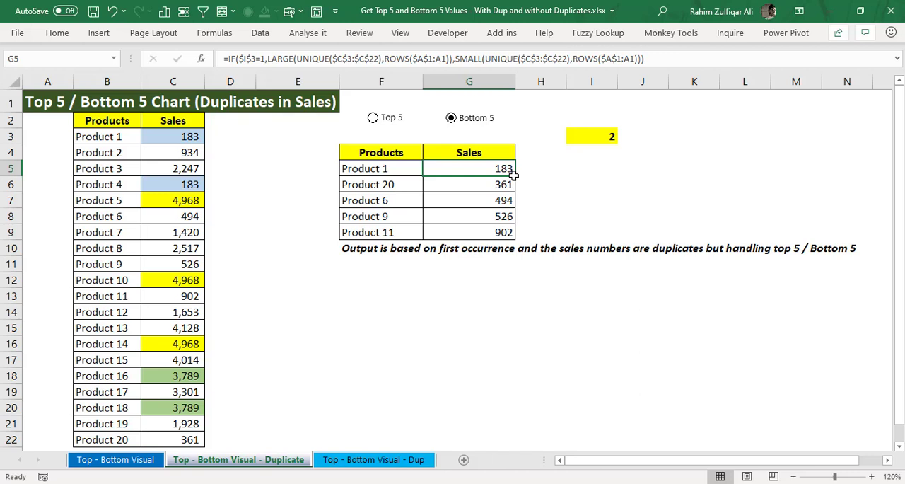
key("Left")
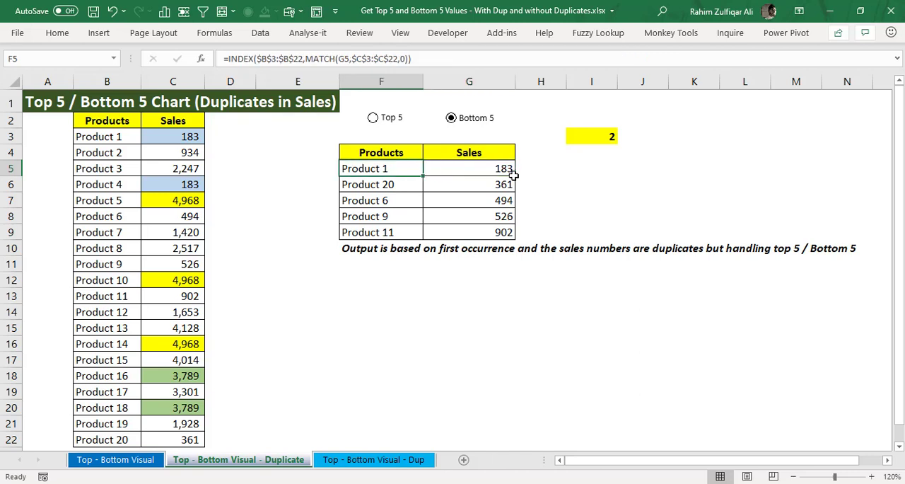
key("F2")
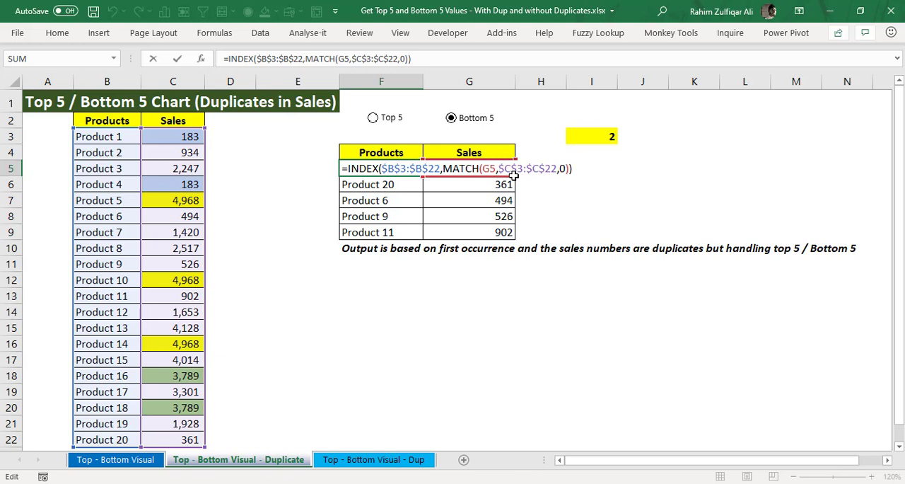
key("Escape")
key("Right")
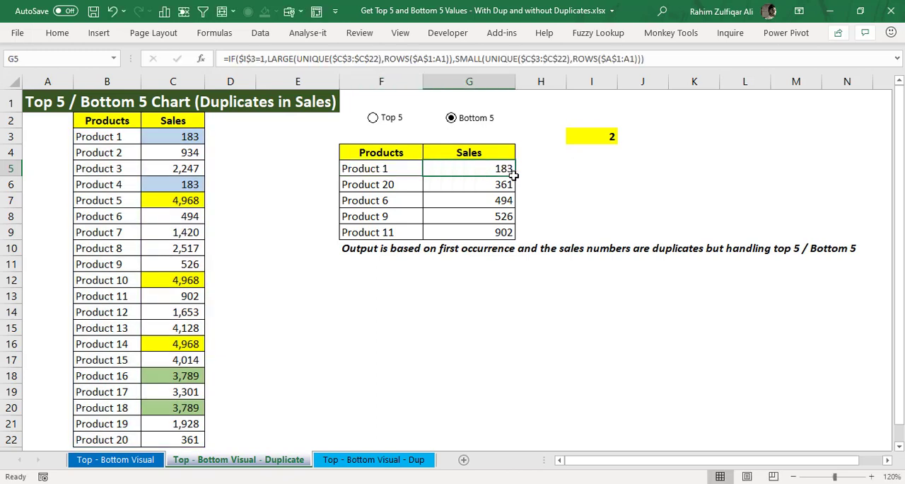
Step: Trace the duplicate lowest sale from the output row back to Product 1 and Product 4 in the source list
key("Left")
key("Right")
key("Left")
key("Left")
key("Left")
key("Left")
key("Left")
key("Up")
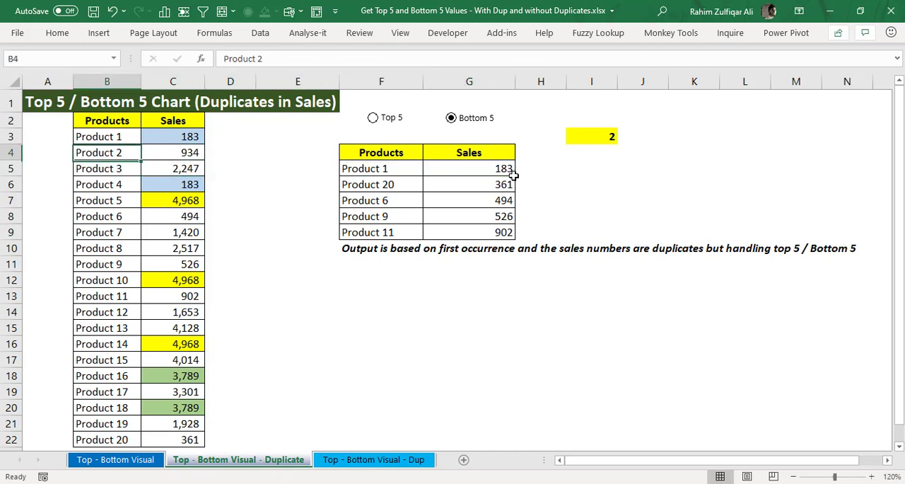
key("Up")
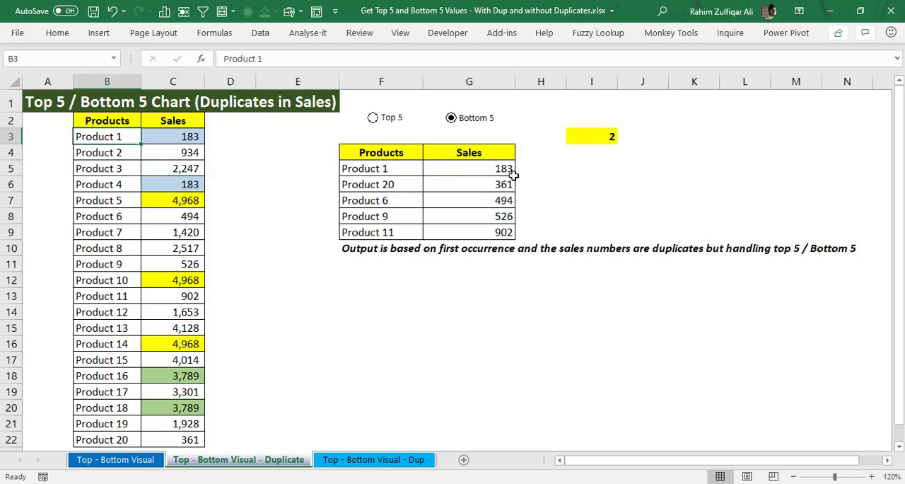
key("Down")
key("Down")
key("Down")
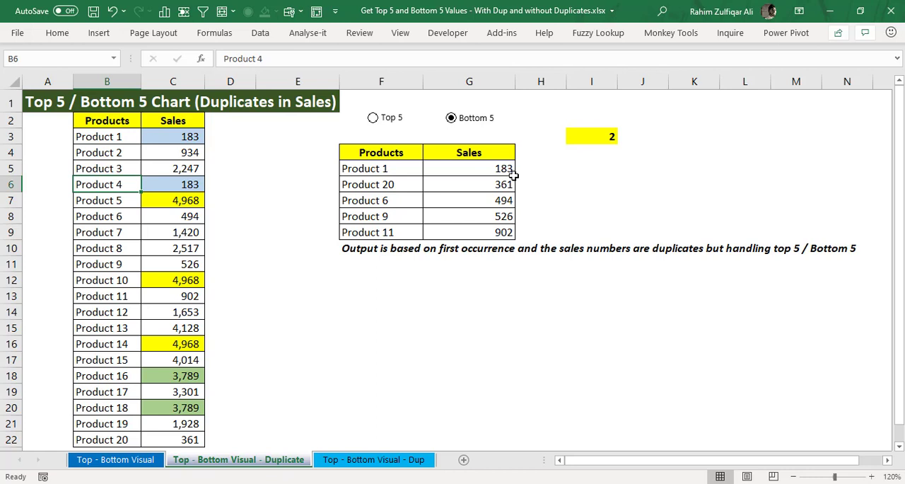
Step: Review the Bottom 5 output rows, selecting the sales in G5:G9 and checking the neighbouring product and sales formulas
key("Right")
key("Right")
key("Right")
key("Right")
key("Right")
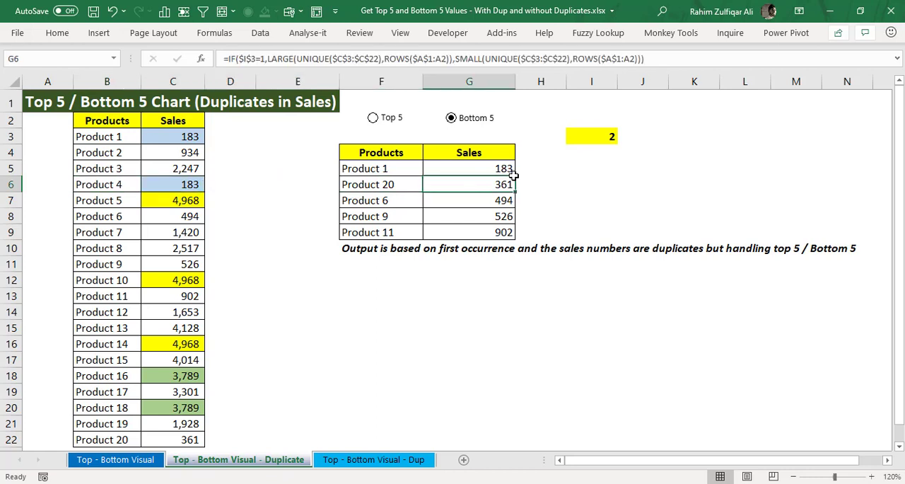
key("Left")
key("Right")
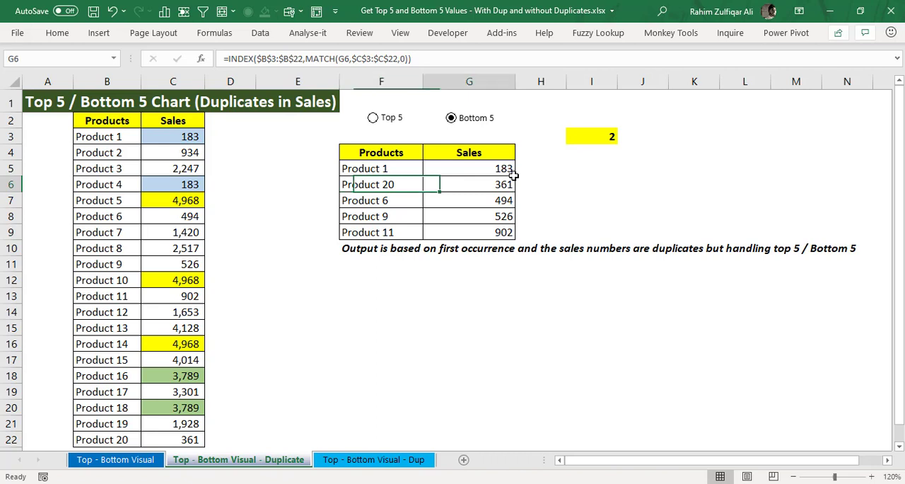
key("Up")
key("ctrl+shift+Down")
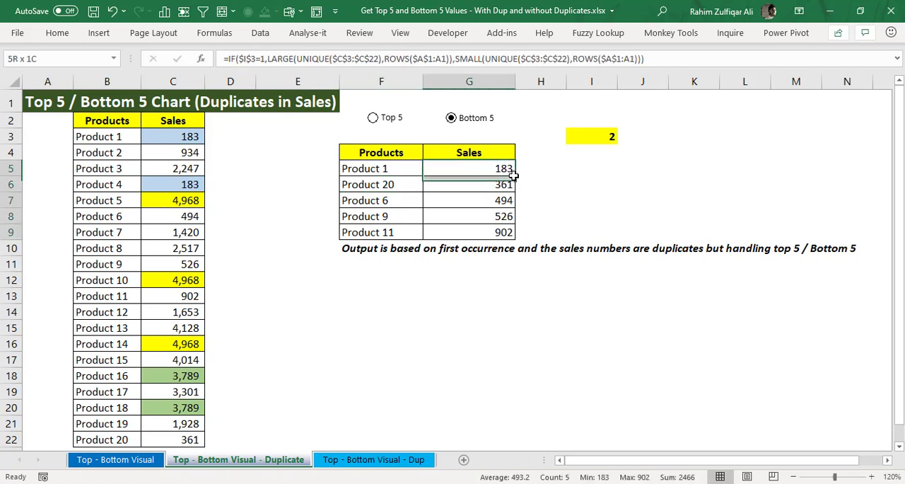
key("Left")
key("Right")
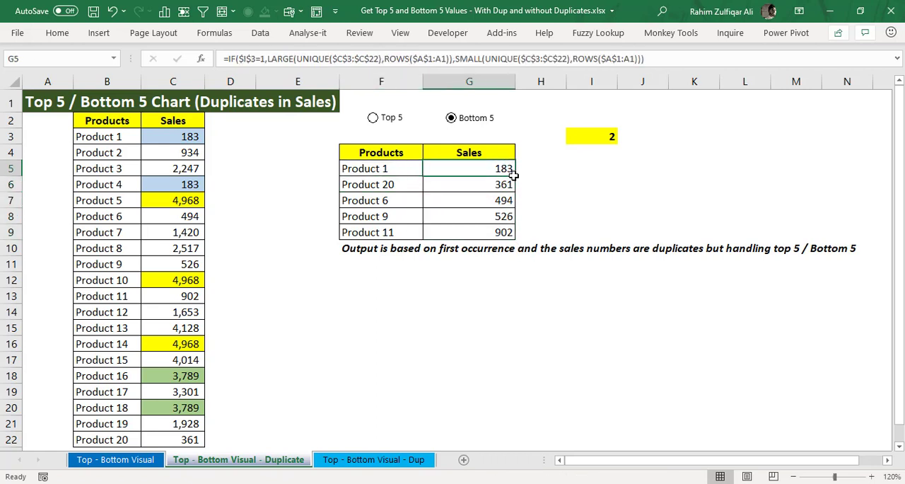
key("ctrl+shift+Down")
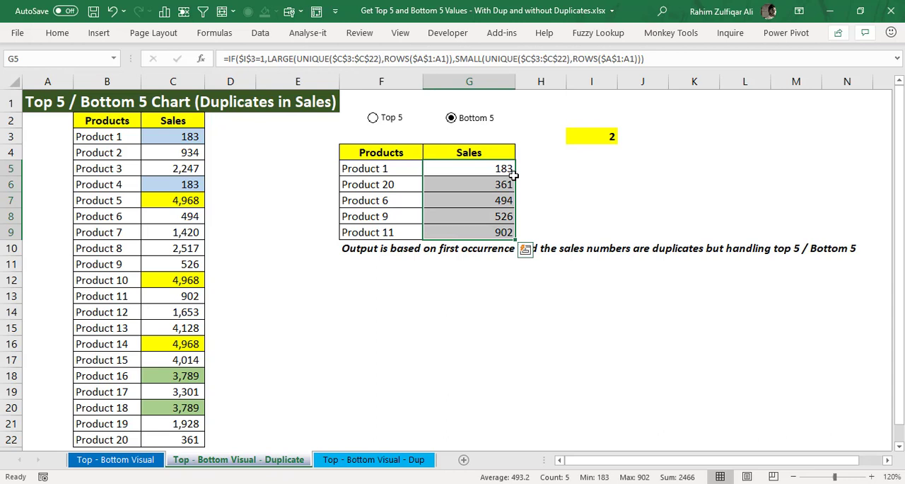
key("Right")
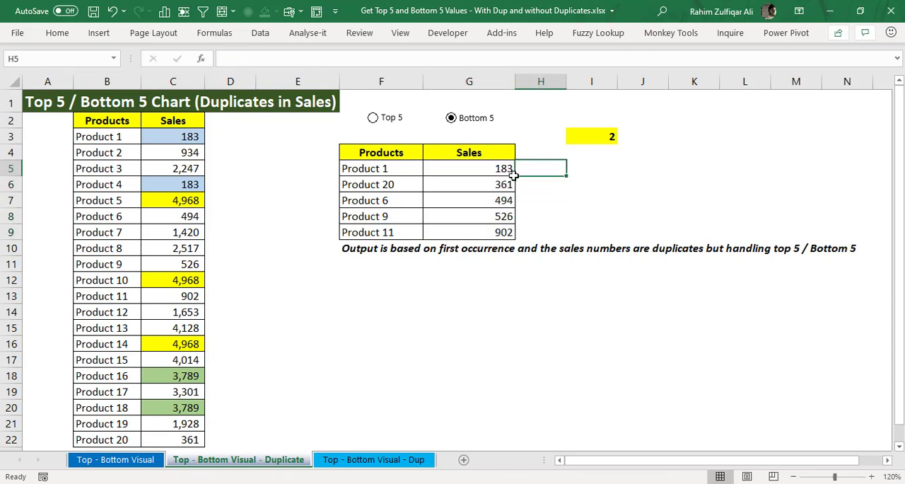
key("Left")
key("Down")
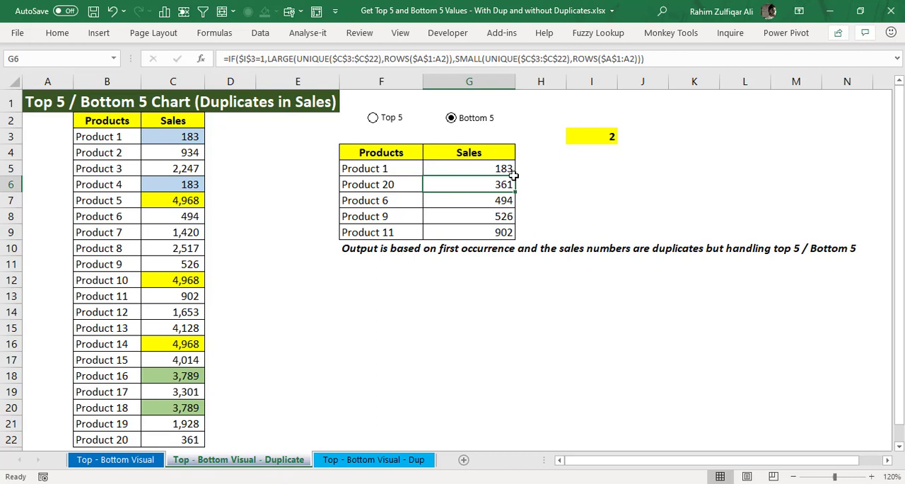
Step: Examine the INDEX and MATCH formulas in F5 through F8 one by one, and return to G5
key("Left")
key("Up")
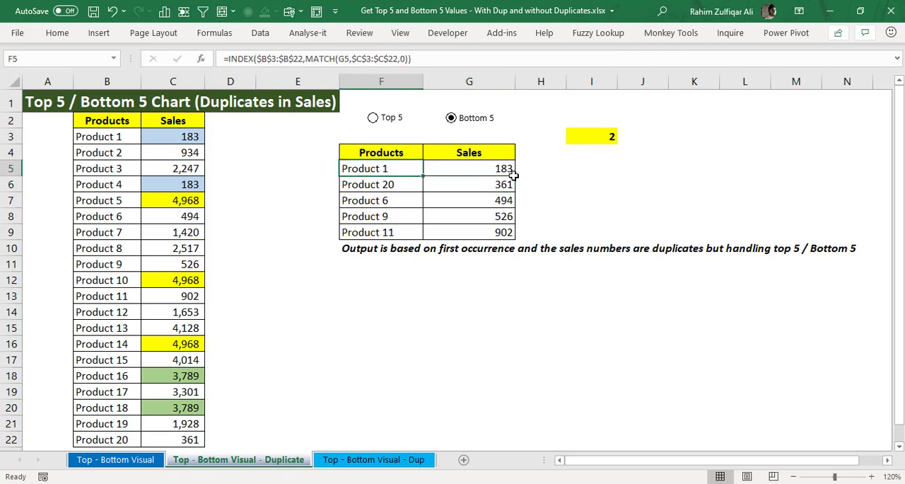
key("F2")
key("Escape")
key("Down")
key("F2")
key("Escape")
key("Down")
key("F2")
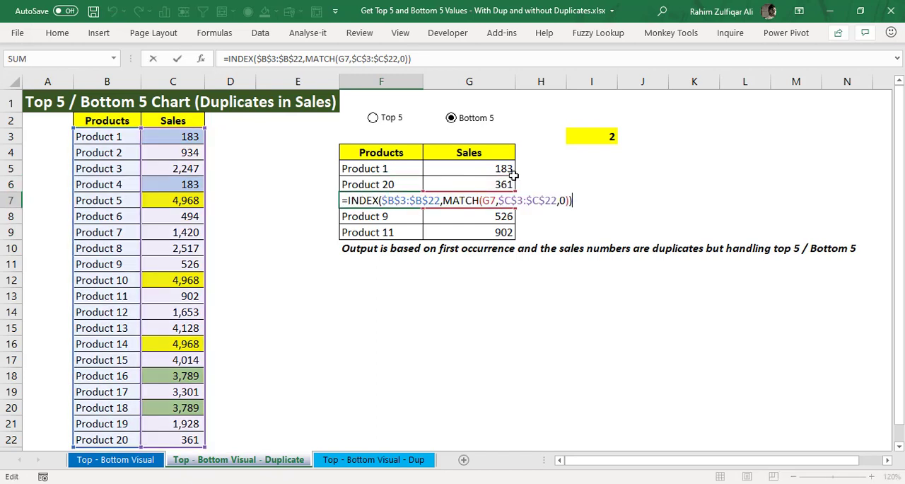
key("Escape")
key("Down")
key("F2")
key("Escape")
key("Right")
key("Up")
key("Up")
key("Up")
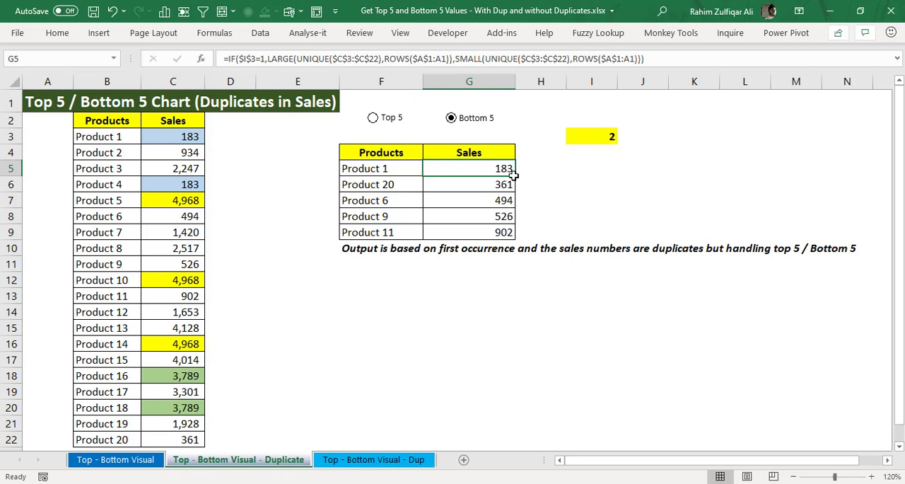
Step: Go to the Top - Bottom Visual - Dup sheet and look across its source and output tables
key("ctrl+Page_Down")
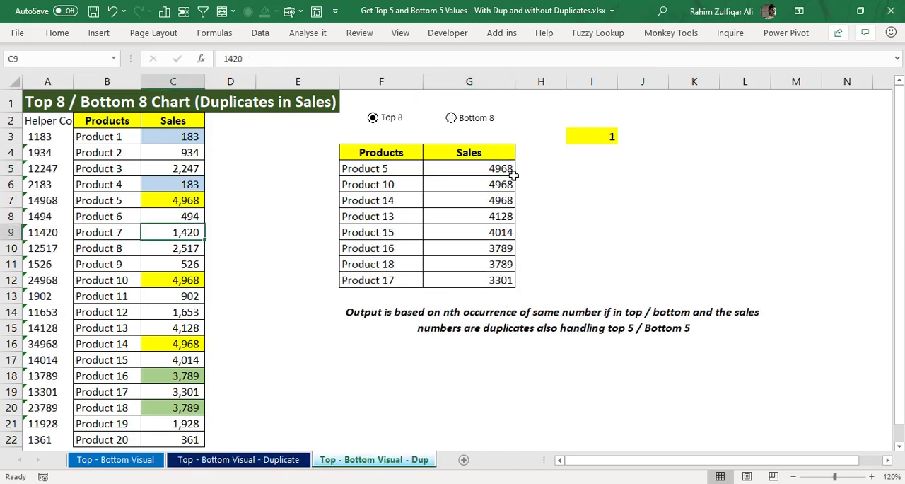
key("Right")
key("Right")
key("Right")
key("Right")
key("Right")
key("Right")
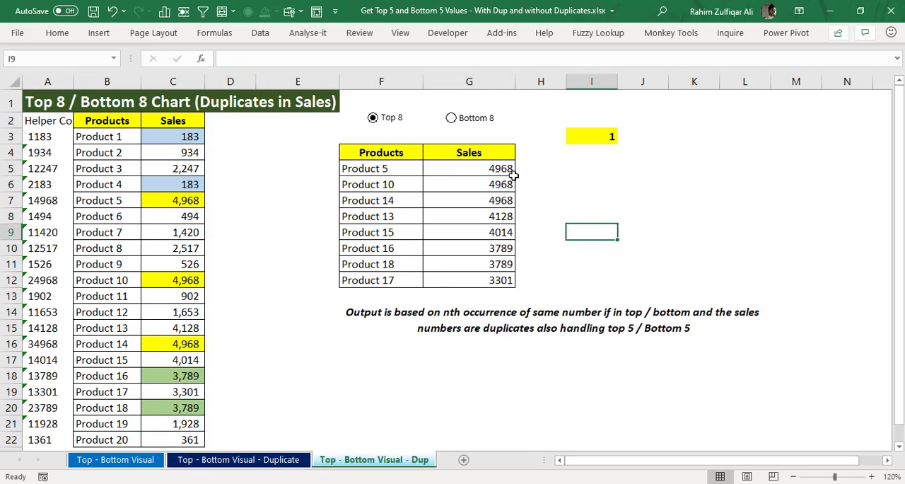
key("Left")
key("Left")
key("Left")
key("Left")
key("Left")
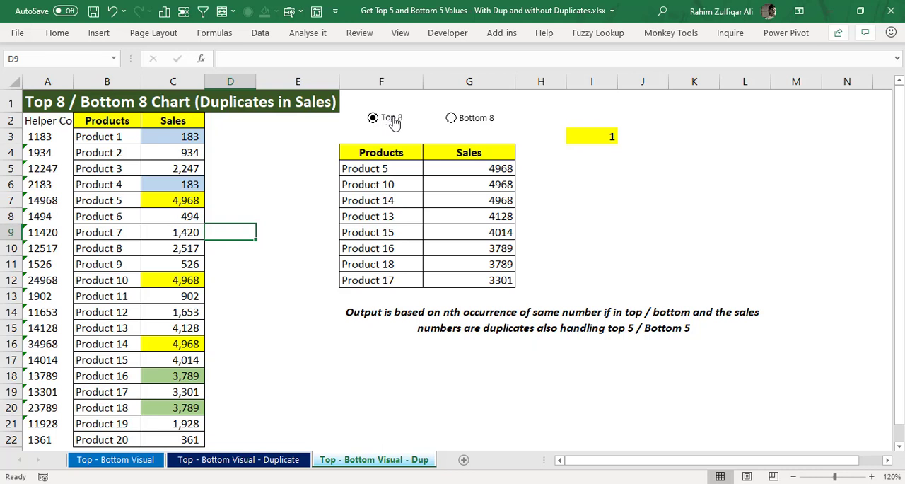
Step: Toggle the output table between Bottom 8 and Top 8 twice to compare the lists, ending on Top 8
left_click(466, 119)
left_click(391, 118)
left_click(453, 118)
left_click(406, 121)
Step: Select the three duplicate 4,968 sales in C7, C12 and C16 together
left_click(192, 205)
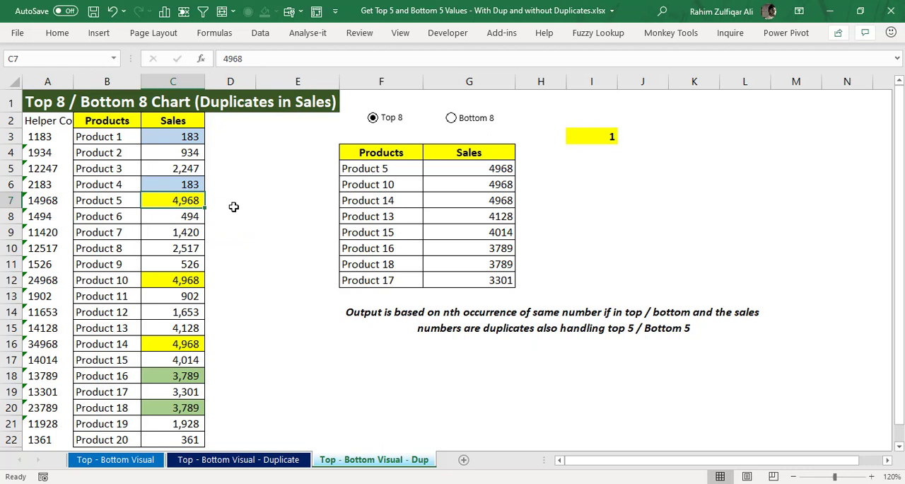
left_click(186, 281, "ctrl")
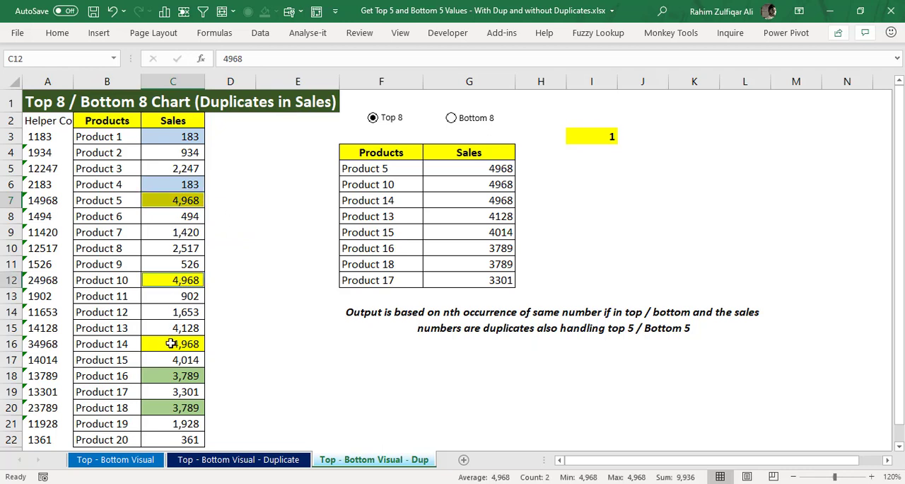
left_click(171, 343, "ctrl")
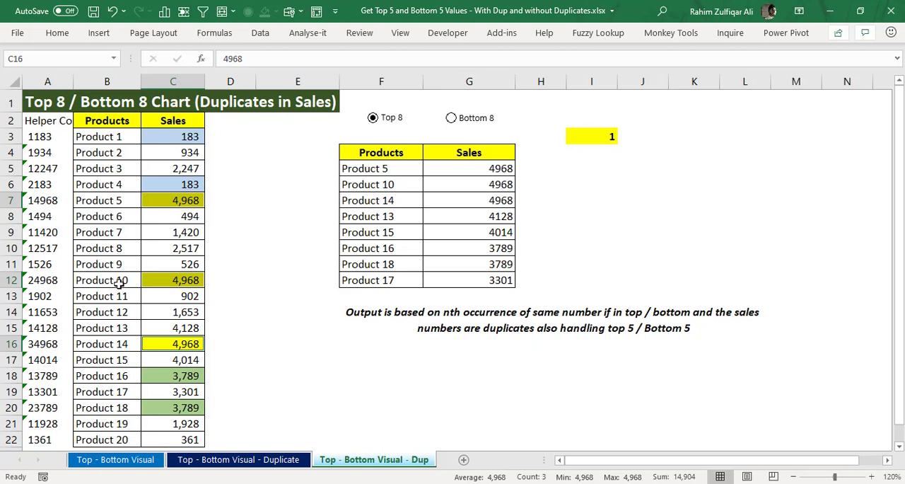
Step: Select the matching duplicate sales in G5:G7 and their product names in F5:F7 of the output table
left_click(453, 170)
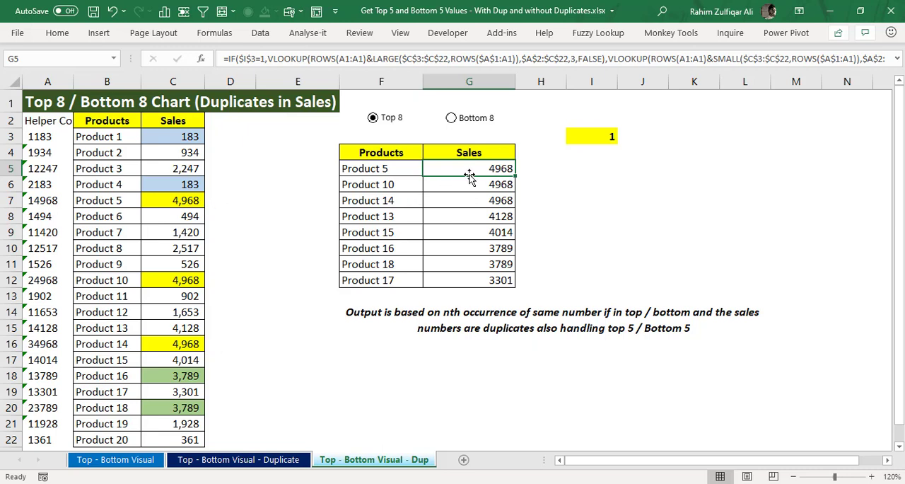
left_click_drag(469, 175, 474, 203)
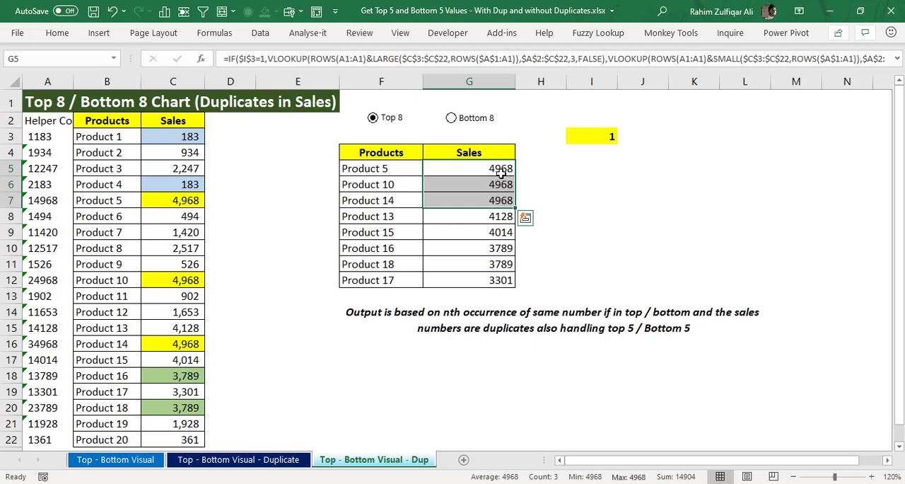
left_click_drag(382, 168, 381, 200)
left_click_drag(467, 168, 467, 198)
Step: Examine the IF, INDEX, MATCH and COUNTIF formula behind the first product name in F5
left_click_drag(402, 170, 400, 197)
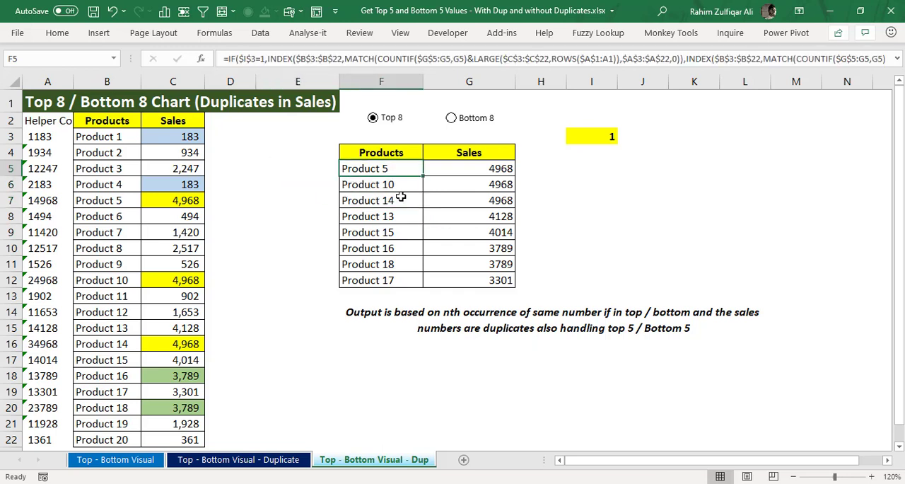
key("F2")
key("Escape")
Step: Examine the helper column formula =COUNTIF($C$3:C3,C3)&C3 in A3, and move on to B3
key("Left")
key("Left")
key("Left")
key("Left")
key("Left")
key("Up")
key("Up")
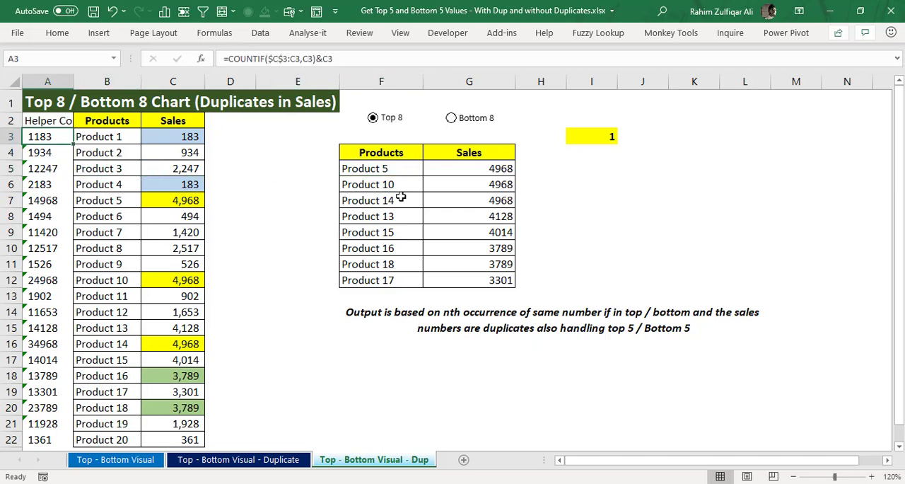
key("F2")
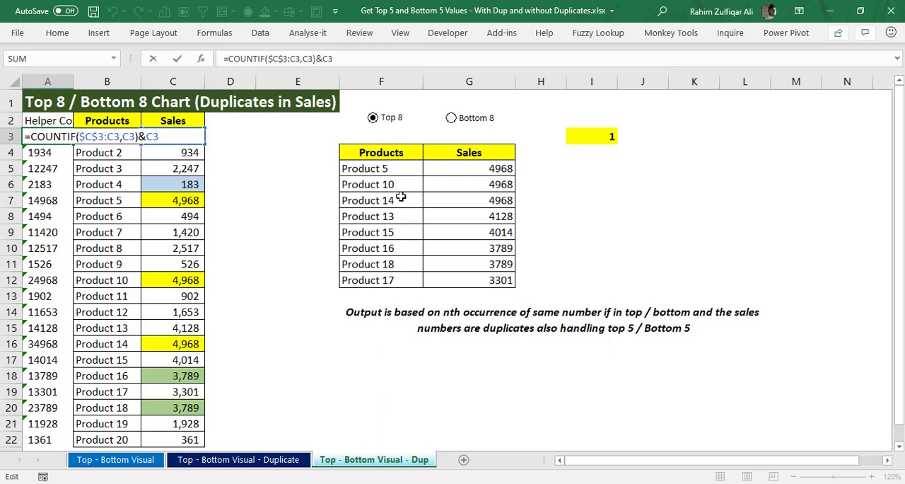
key("Tab")
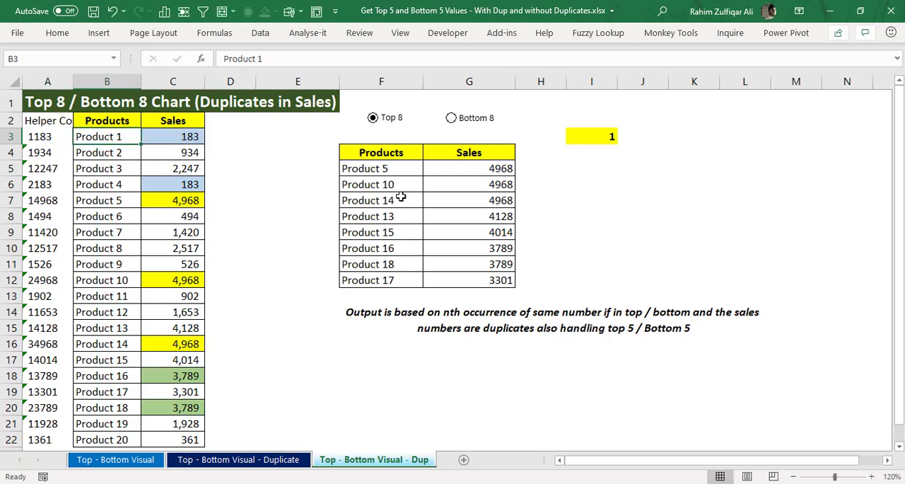
Step: Select the whole range of helper column values in A3:A22
key("Right")
key("ctrl+shift+Down")
key("Home")
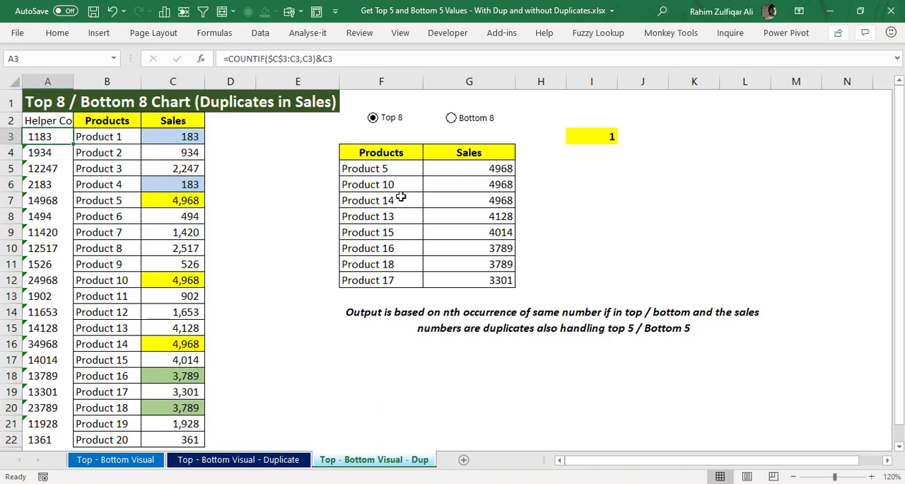
key("ctrl+shift+Down")
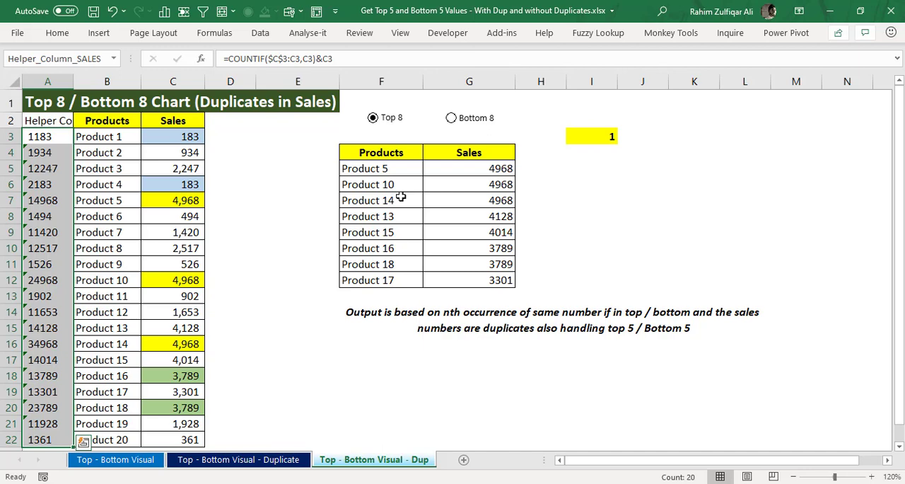
Step: Examine the full IF, INDEX, MATCH and COUNTIF formula in F5 of the output table
key("Right")
key("Right")
key("Right")
key("Right")
key("Right")
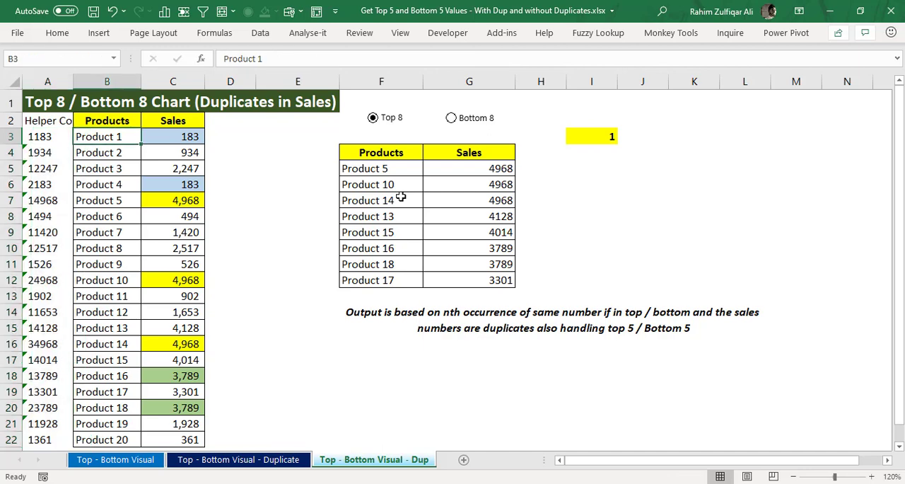
key("Down")
key("Down")
key("F2")
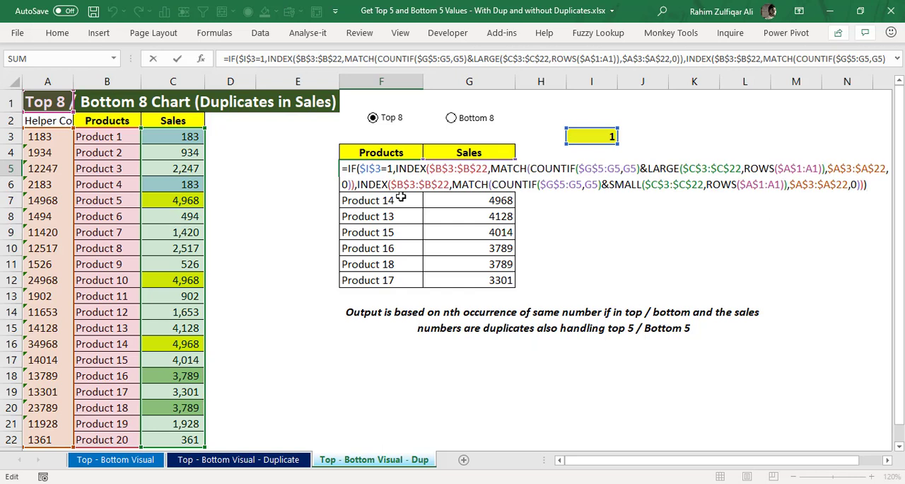
key("ctrl+Return")
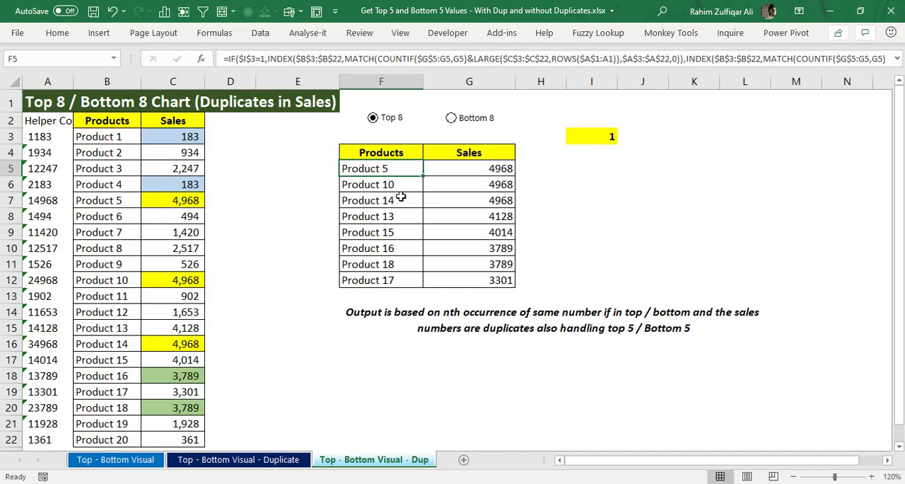
key("F2")
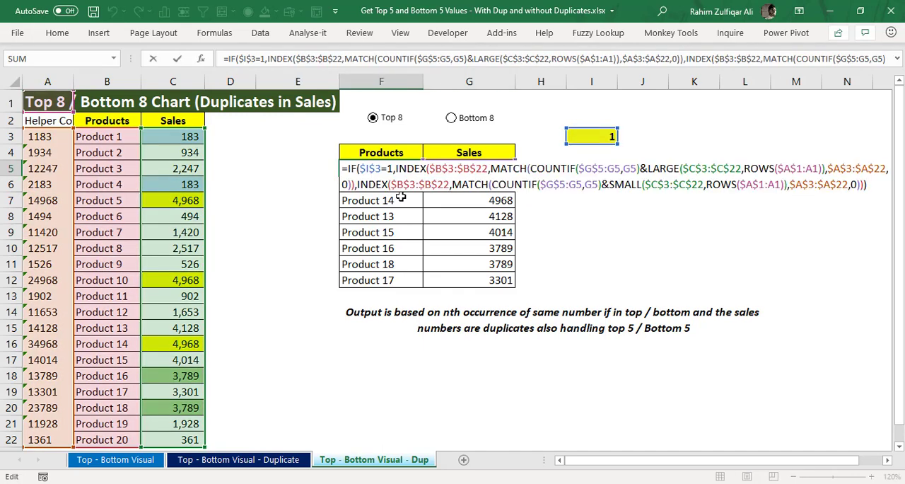
key("ctrl+Return")
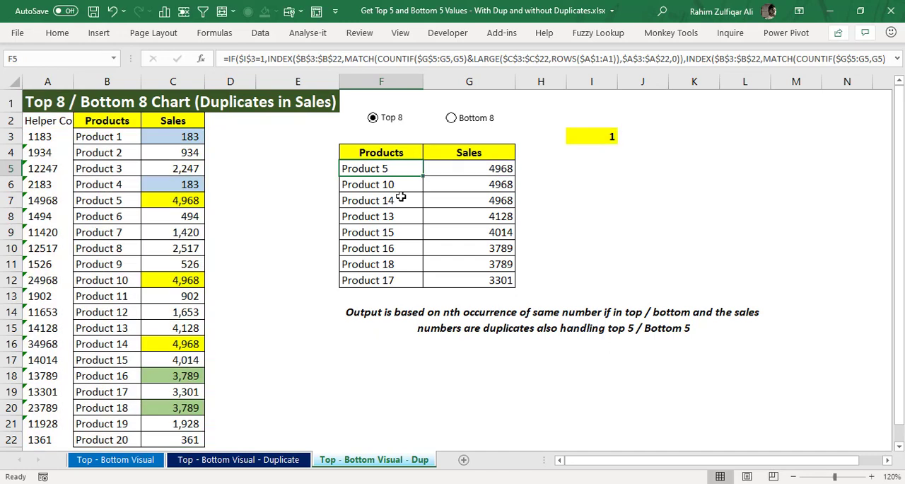
Step: Select the linked cell I3 and switch the option buttons to Bottom 8 and back to Top 8
left_click(586, 135)
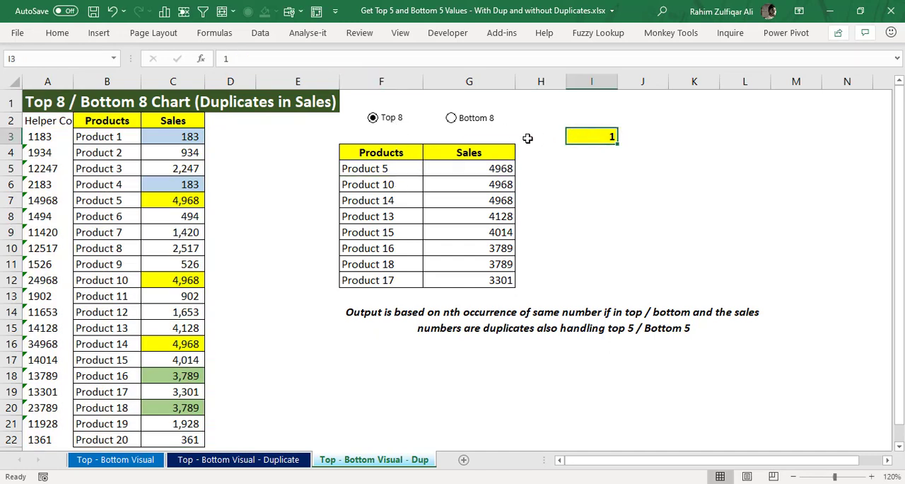
left_click(480, 120)
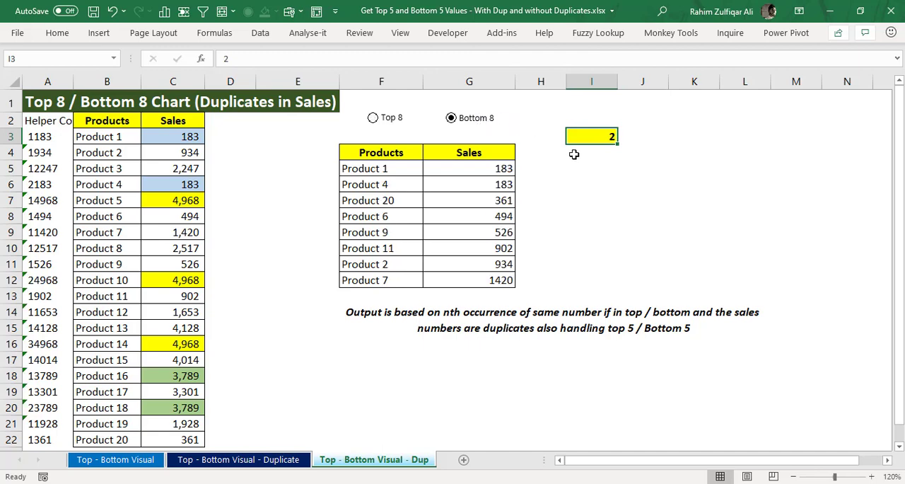
left_click(386, 117)
Step: Open the formula in F5 and walk through its IF test and INDEX array up to the MATCH lookup value
left_click(360, 170)
key("ctrl+Down")
double_click(380, 168)
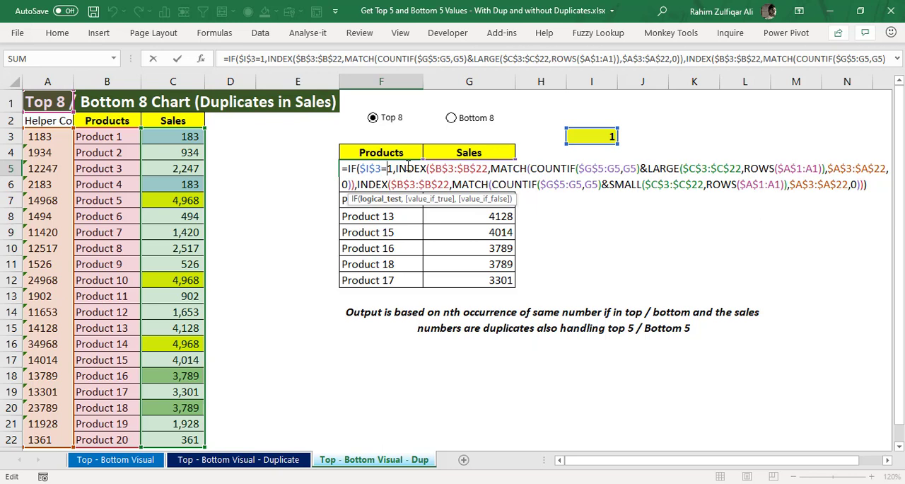
key("Right")
key("Right")
key("Right")
key("Right")
key("Right")
key("Right")
key("Right")
key("Right")
key("Right")
key("Right")
key("Right")
key("Right")
key("Right")
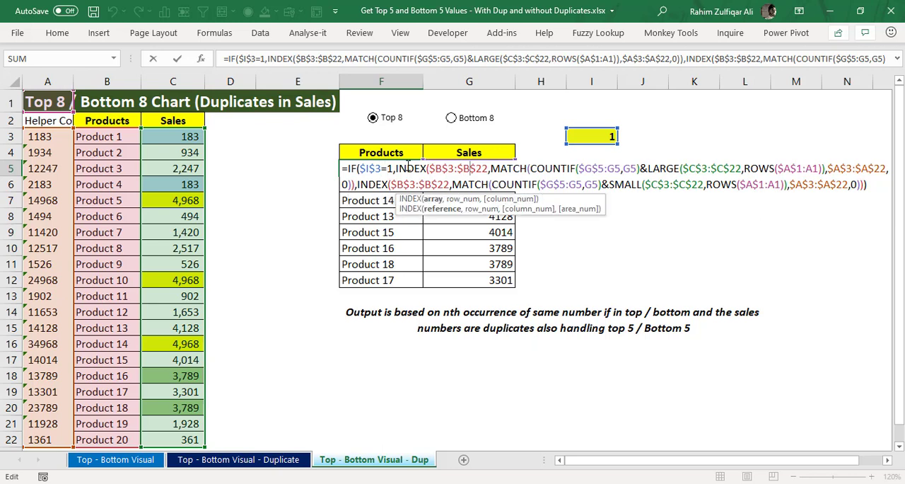
key("Right")
key("Right")
key("Right")
key("Right")
key("Right")
key("Right")
key("Right")
key("Right")
key("Right")
key("Right")
key("Right")
key("Right")
key("Right")
key("Right")
key("Left")
key("Left")
key("Left")
key("Left")
key("Left")
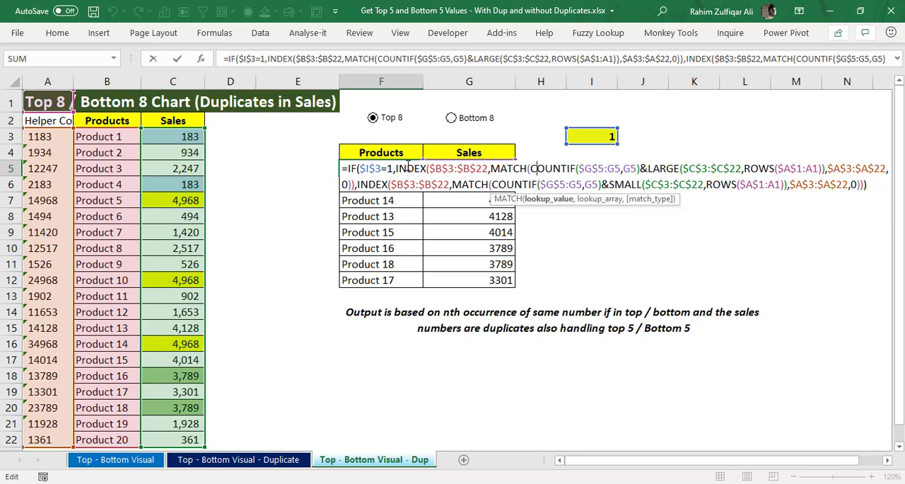
Step: Highlight the COUNTIF($G$5:G5,G5) part of the MATCH lookup value in the F5 formula
key("Right")
key("shift+Right")
key("shift+Right")
key("shift+Right")
key("shift+Right")
key("shift+Right")
key("shift+Right")
key("shift+Right")
key("shift+Right")
key("shift+Right")
key("shift+Right")
key("shift+Right")
key("shift+Right")
key("shift+Right")
key("shift+Right")
key("shift+Right")
key("shift+Right")
key("shift+Right")
key("shift+Right")
key("shift+Right")
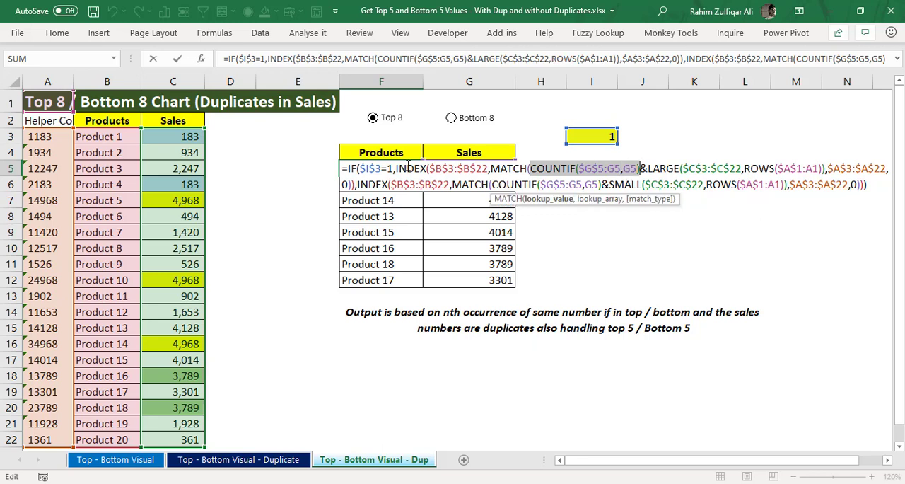
key("Right")
key("Right")
key("Right")
key("Left")
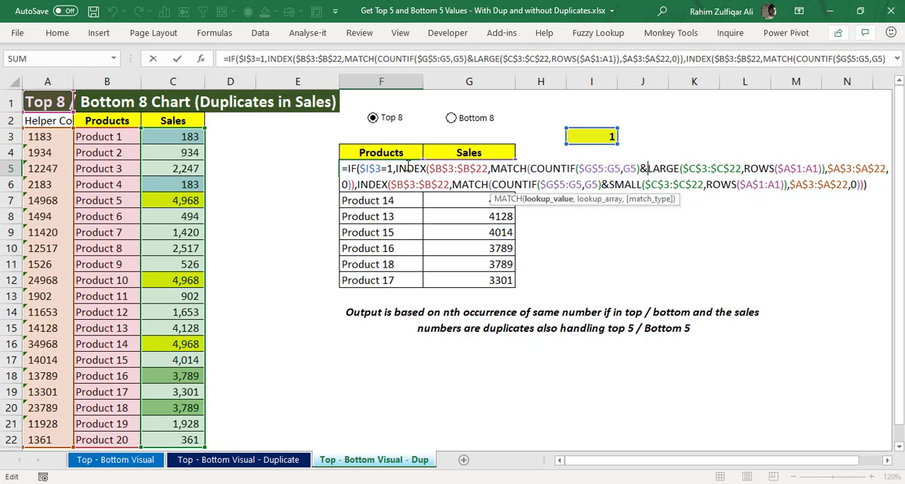
Step: Highlight the LARGE($C$3:$C$22,ROWS($A$1:A1)) part of the lookup value in the F5 formula
key("shift+Right")
key("shift+Right")
key("shift+Right")
key("shift+Right")
key("shift+Right")
key("shift+Right")
key("shift+Right")
key("shift+Right")
key("shift+Right")
key("shift+Right")
key("shift+Right")
key("shift+Right")
key("shift+Right")
key("shift+Right")
key("shift+Right")
key("shift+Right")
key("shift+Right")
key("shift+Right")
key("shift+Right")
key("shift+Right")
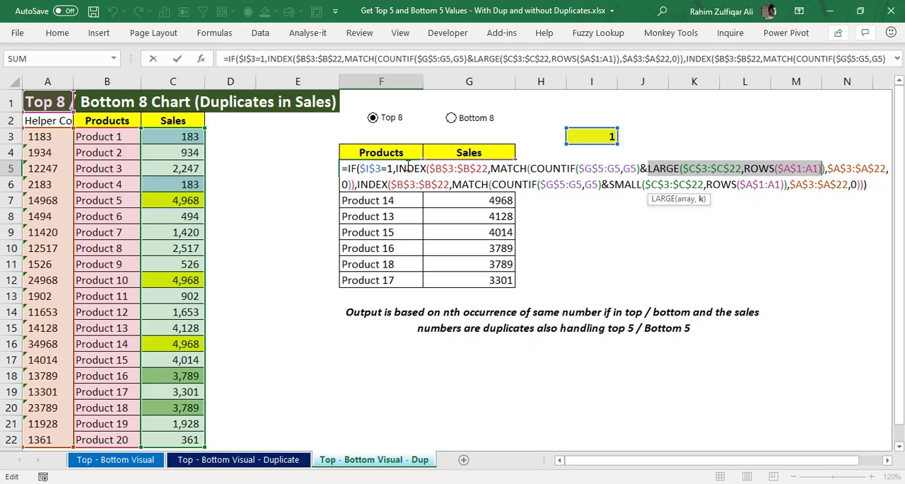
key("Left")
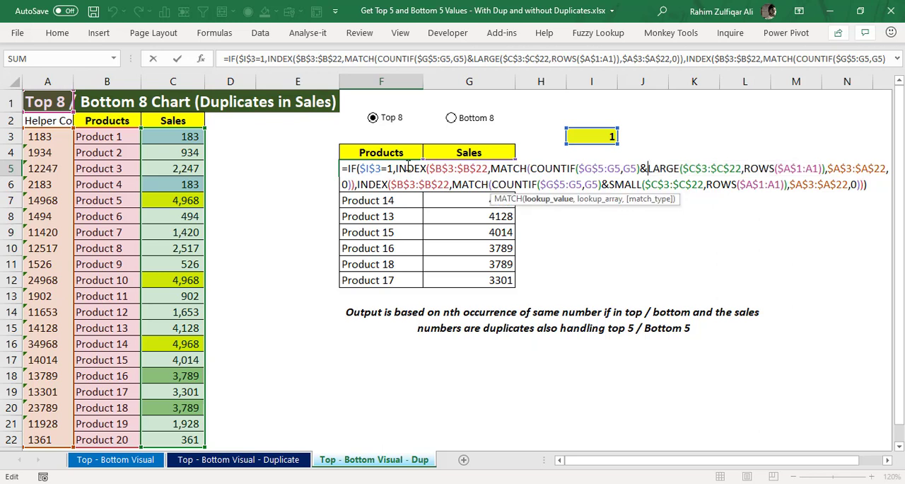
Step: Highlight the combined COUNTIF and LARGE lookup value in the F5 formula, and leave the cell
key("Left")
key("Left")
key("Left")
key("Left")
key("Left")
key("Left")
key("Left")
key("Left")
key("Left")
key("Left")
key("Left")
key("Left")
key("Left")
key("Left")
key("Left")
key("Left")
key("Left")
key("Left")
key("Left")
key("Left")
key("shift+Right")
key("shift+Right")
key("shift+Right")
key("shift+Right")
key("shift+Right")
key("shift+Right")
key("shift+Right")
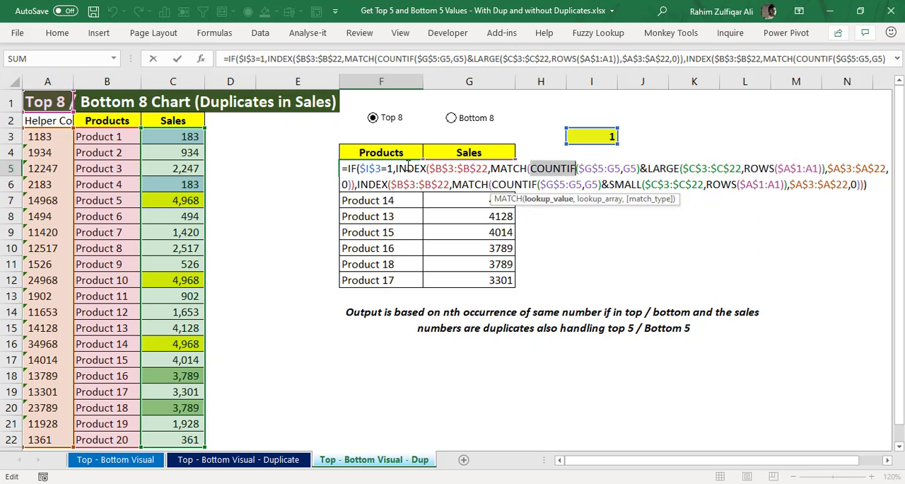
key("shift+Right")
key("shift+Right")
key("shift+Right")
key("shift+Right")
key("shift+Right")
key("shift+Right")
key("shift+Right")
key("shift+Right")
key("shift+Right")
key("shift+Right")
key("shift+Right")
key("shift+Right")
key("shift+Right")
key("shift+Right")
key("shift+Right")
key("shift+Right")
key("shift+Right")
key("shift+Right")
key("shift+Right")
key("shift+Right")
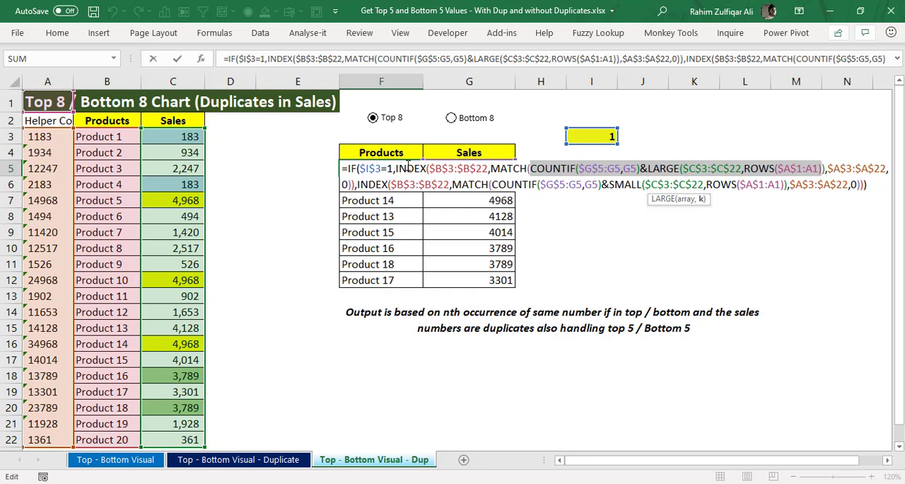
key("Return")
Step: Compare the product names and duplicate sales in rows 10 and 11 of the output table
key("Down")
key("Down")
key("Down")
key("Down")
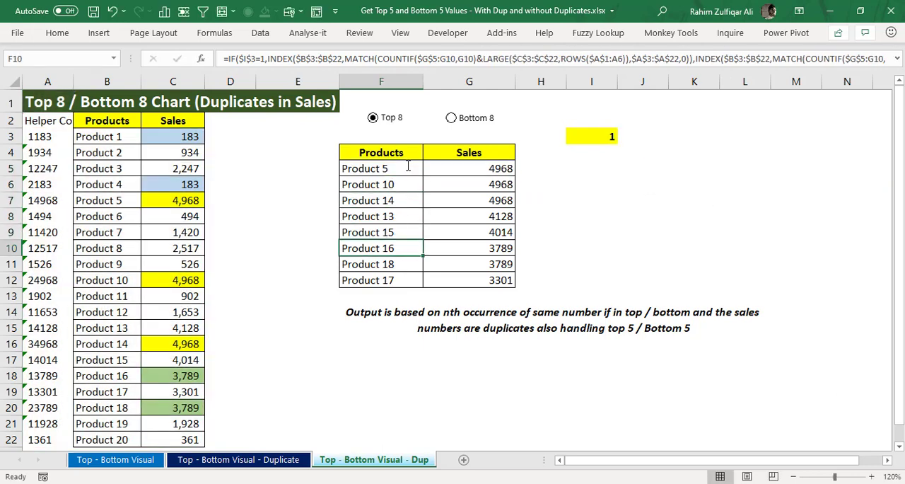
key("Right")
key("Left")
key("Down")
key("Right")
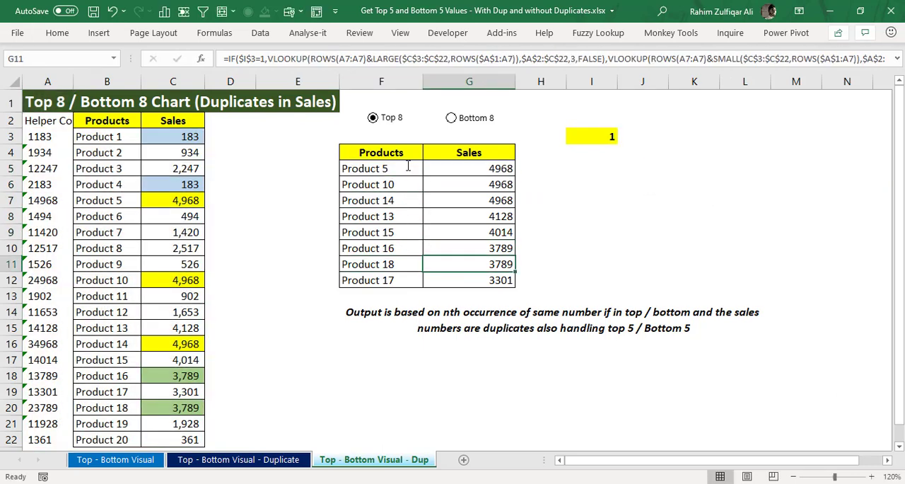
key("Up")
key("Down")
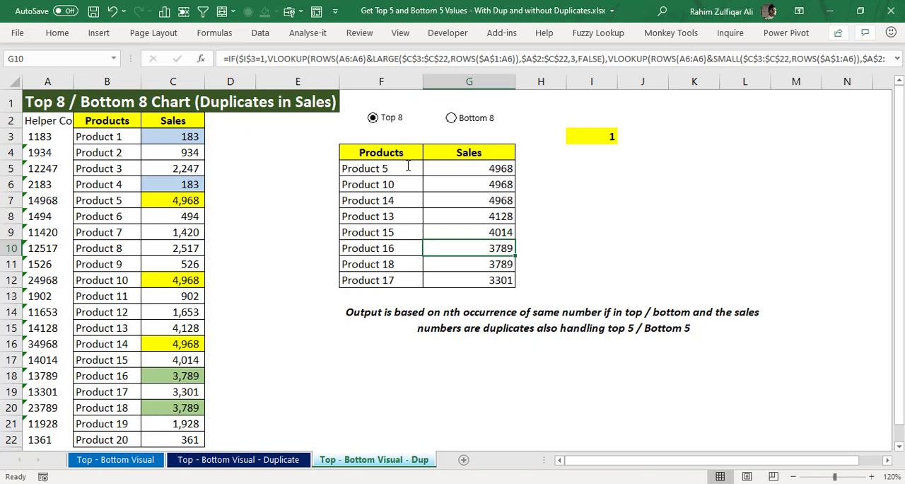
key("Down")
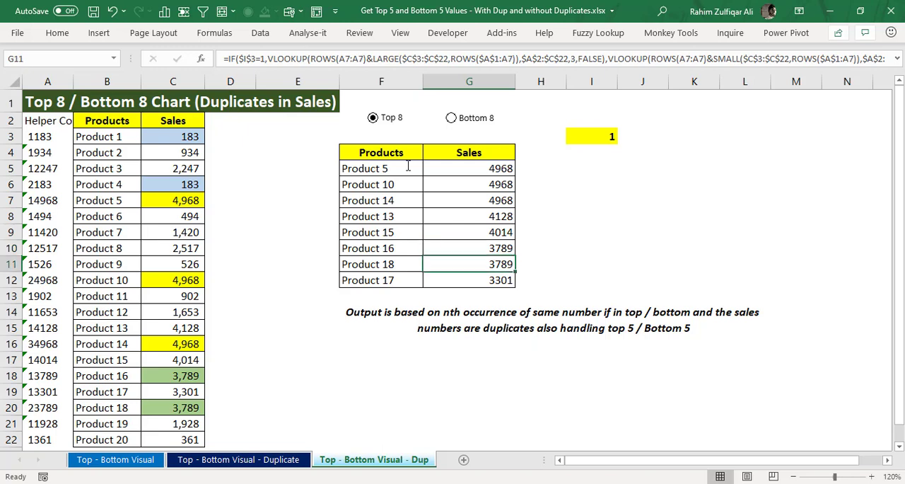
key("Up")
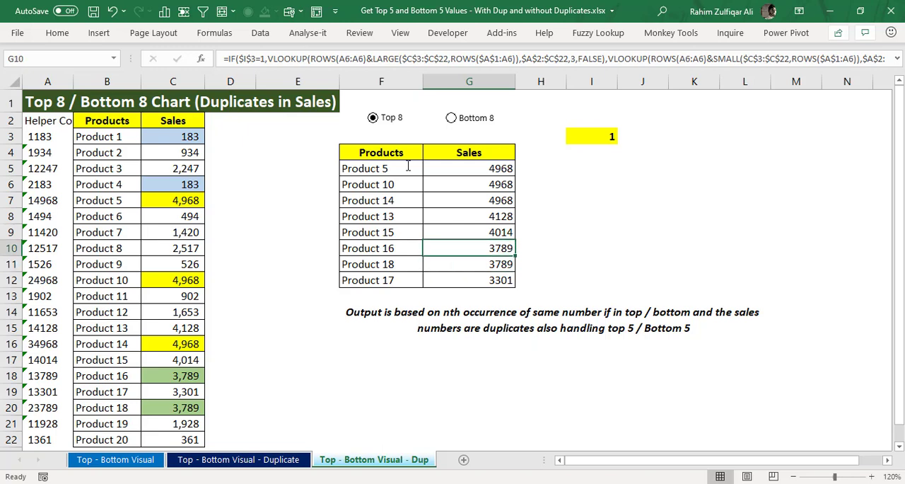
key("Down")
key("Left")
key("Up")
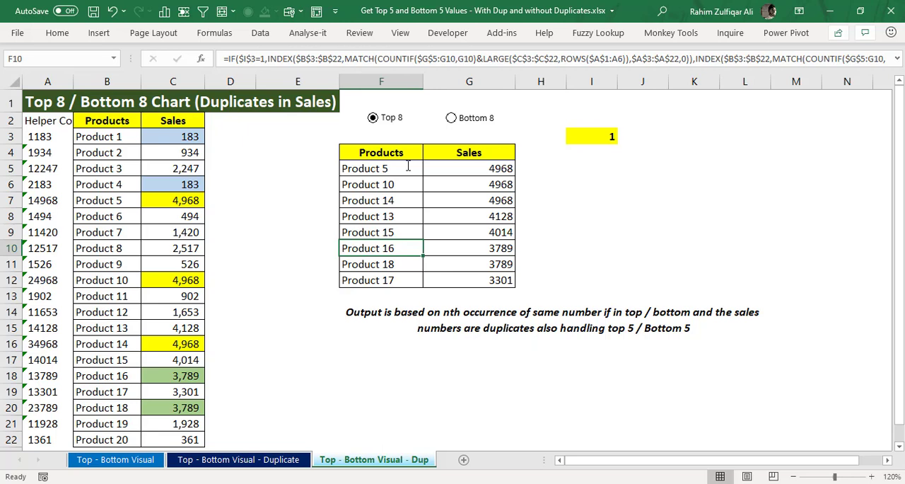
key("Down")
key("Up")
Step: Examine the formula behind the product name in F10 and its expanded COUNTIF range, and move on to G10
key("Left")
key("Left")
key("Left")
key("Left")
key("Left")
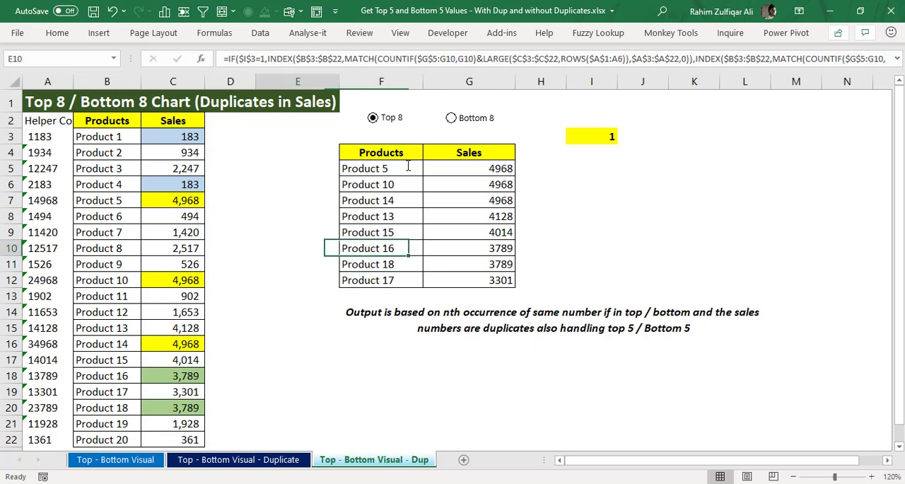
key("Right")
key("Right")
key("Right")
key("Right")
key("Right")
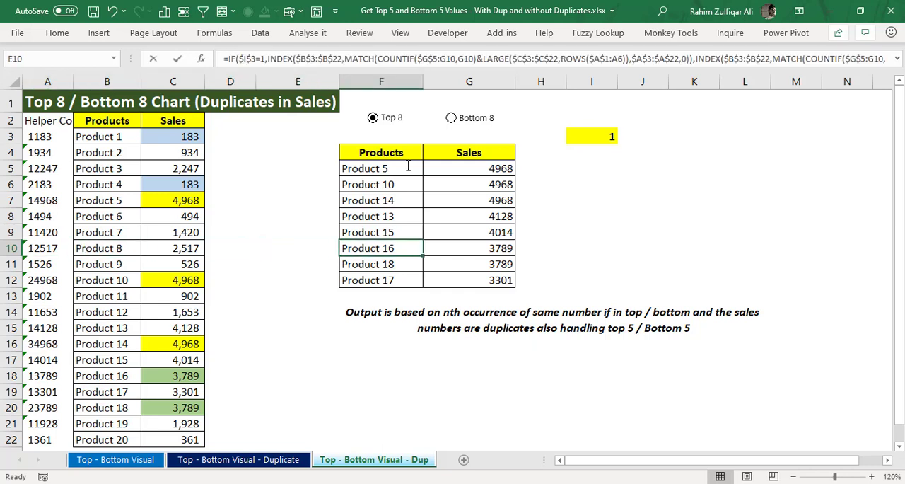
key("F2")
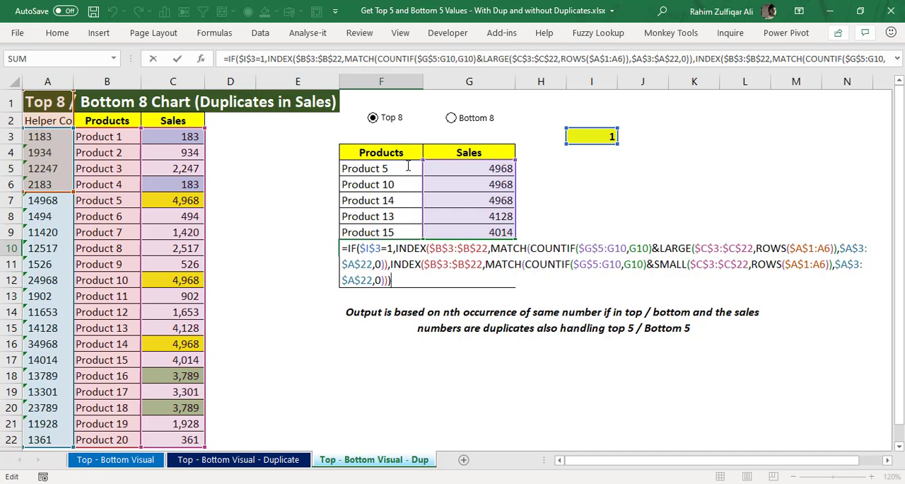
key("Tab")
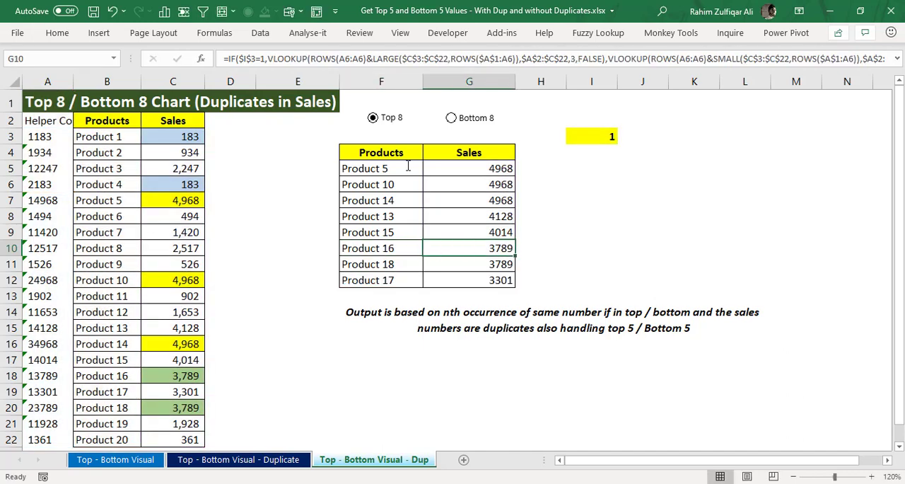
Step: Switch the output table to Bottom 8 and open the Top - Bottom Visual - Duplicate sheet
left_click(466, 118)
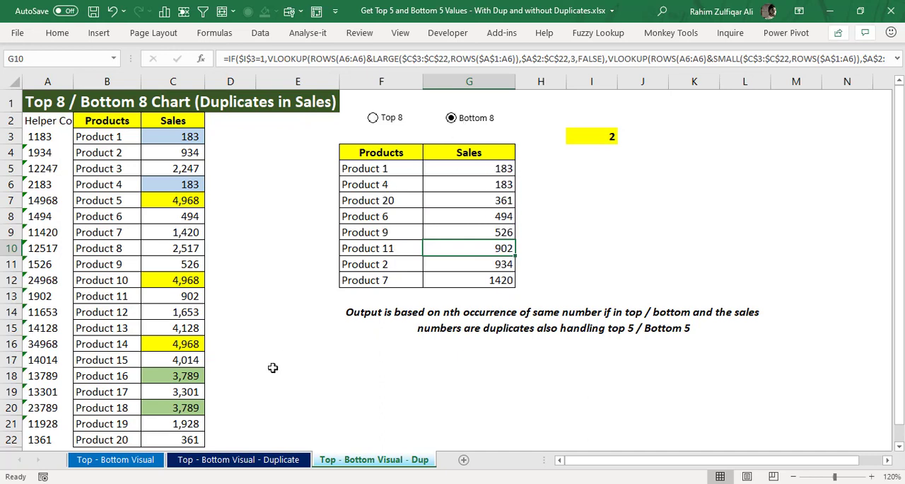
left_click(230, 460)
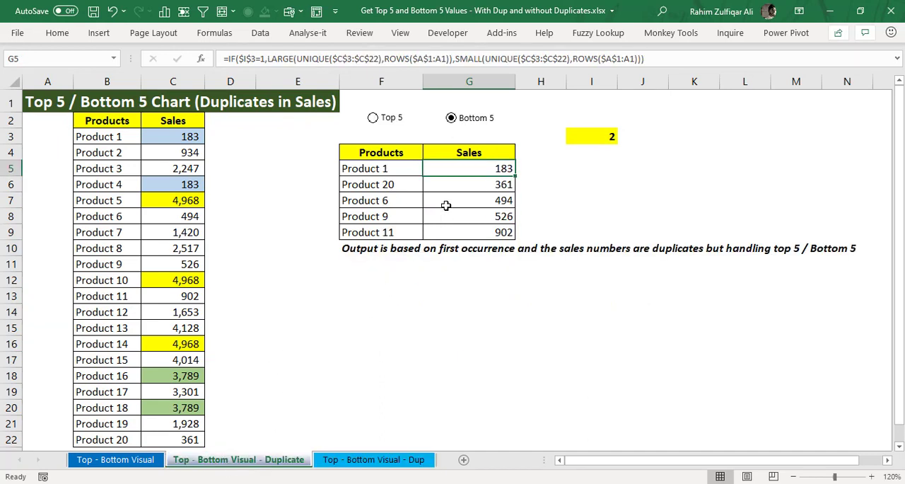
Step: Check the first product in F5 and the two lowest sales in G5 and G6 of the first-occurrence table
left_click(370, 168)
left_click(462, 171)
left_click(464, 183)
left_click(470, 171)
left_click(470, 186)
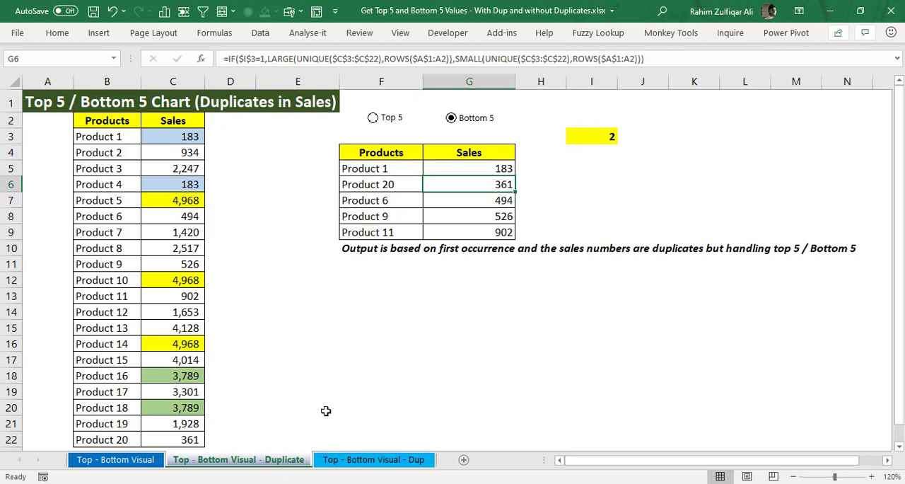
Step: Return to the Top - Bottom Visual - Dup sheet and select the duplicate 183 sales in G5:G6
left_click(346, 460)
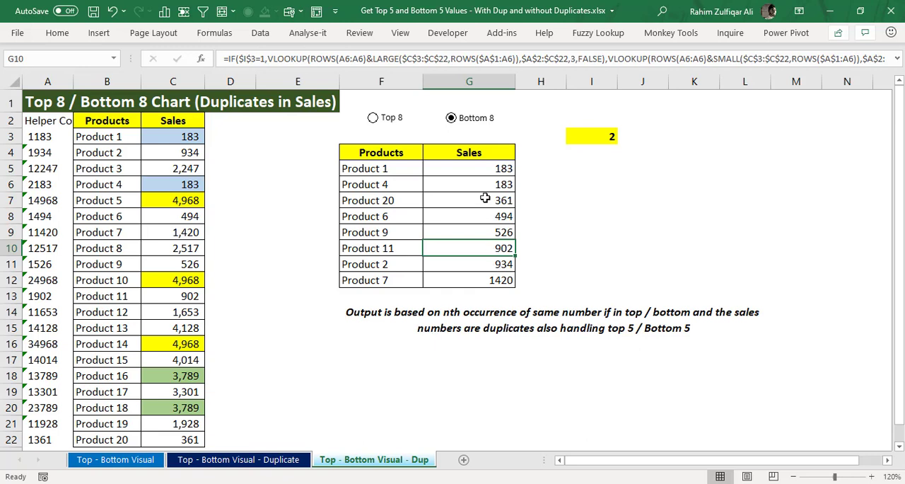
left_click_drag(486, 170, 458, 183)
left_click(188, 135)
left_click(187, 181)
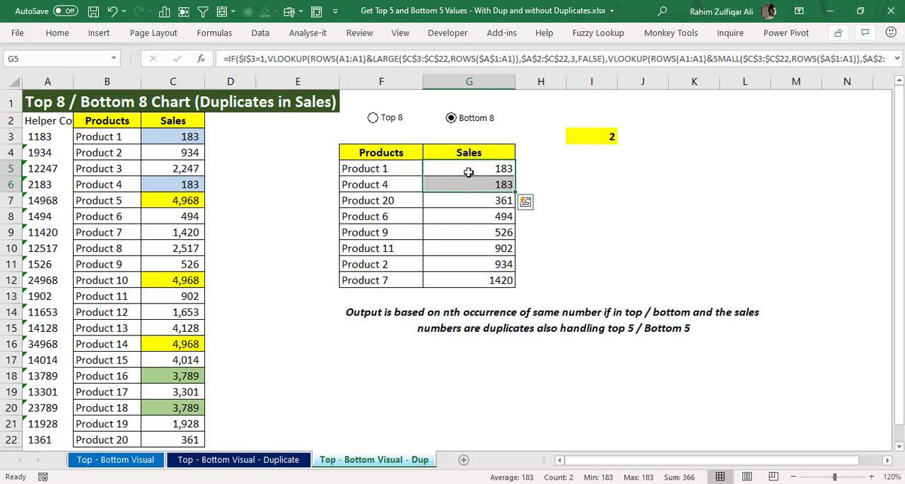
Step: Select the product names in F5:F6 that match the duplicate bottom sales, and check each one individually
left_click_drag(408, 171, 404, 190)
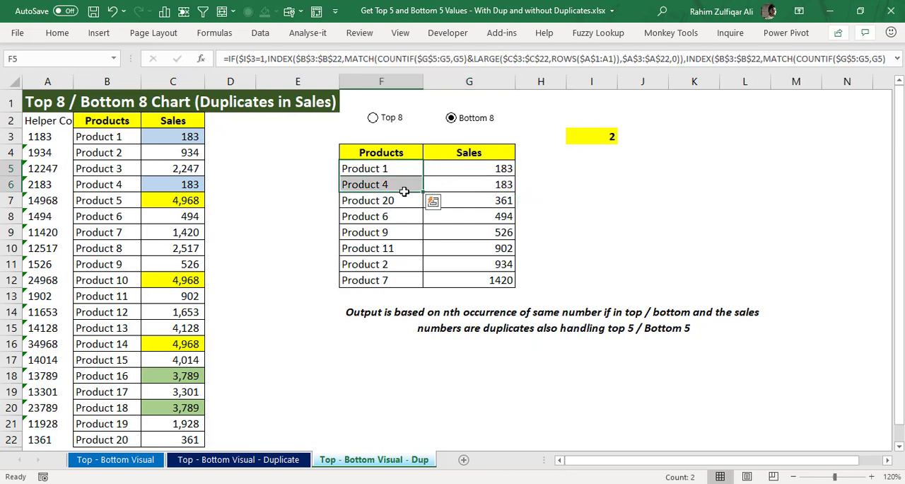
left_click(405, 172)
left_click(402, 181)
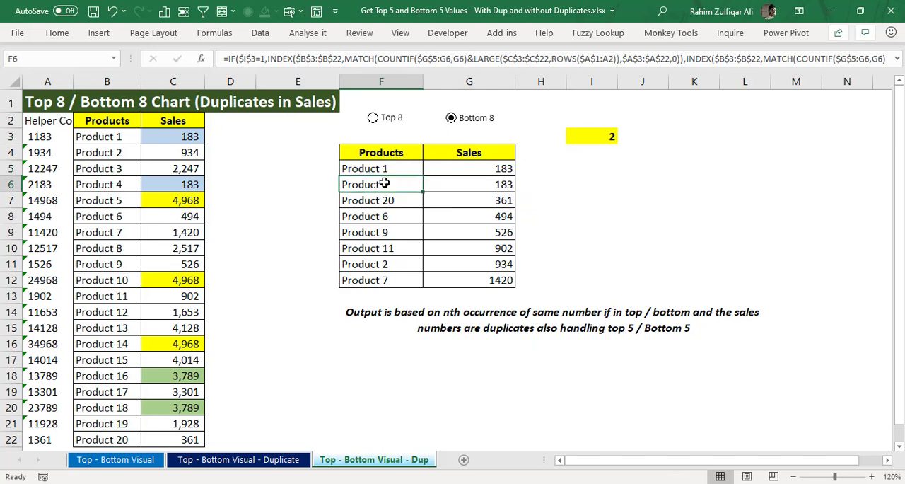
Step: Set the sales of Product 8 in C10 to 183 to create a third duplicate of the lowest value
left_click(177, 241)
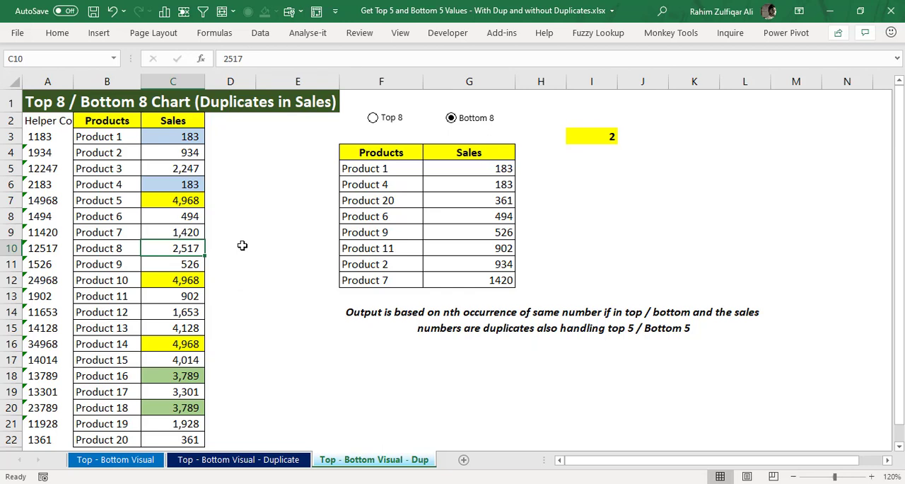
key("Left")
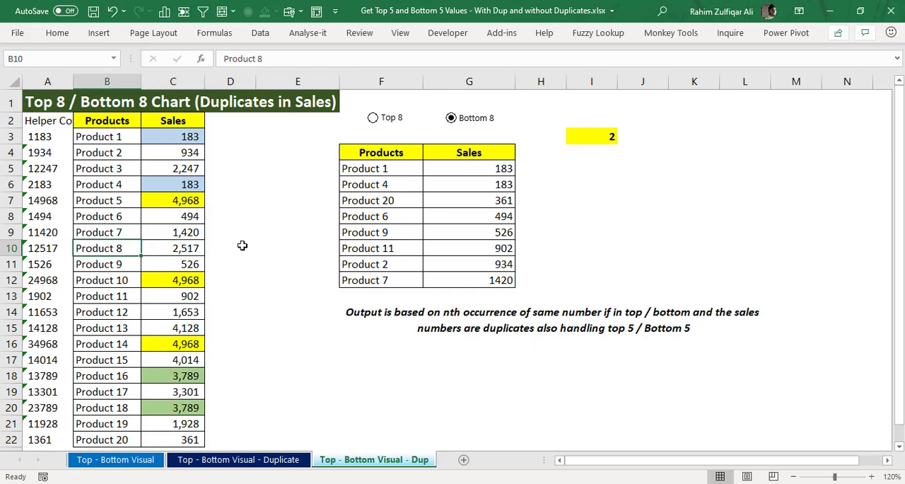
key("Right")
type("183")
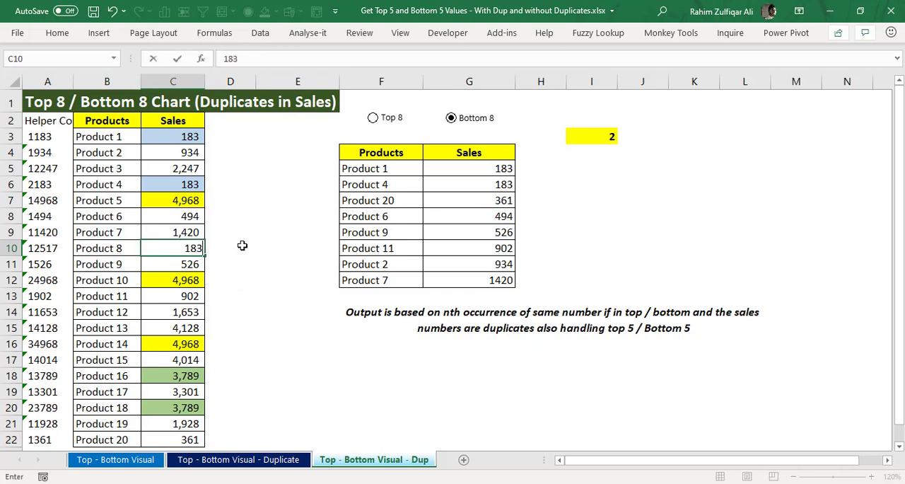
key("Return")
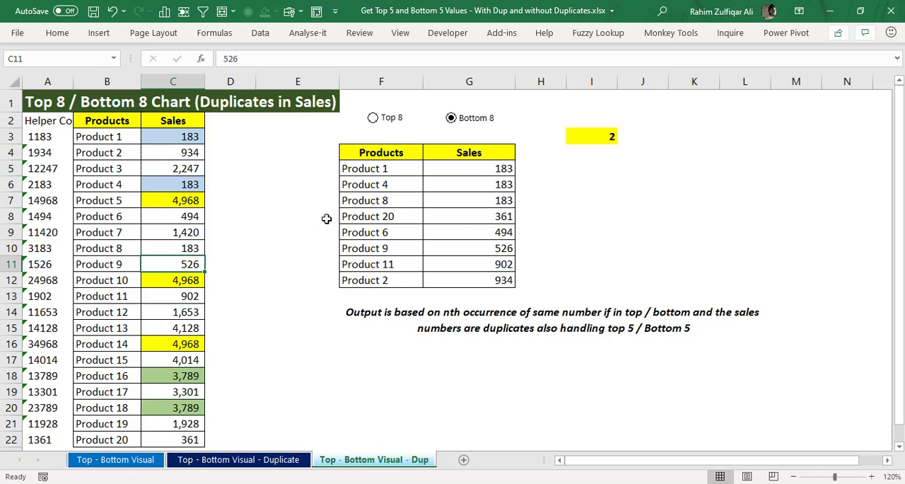
Step: Compare the third bottom entry in F7:G7 with the source sales in C10, and undo the Product 8 sales change
left_click(477, 200)
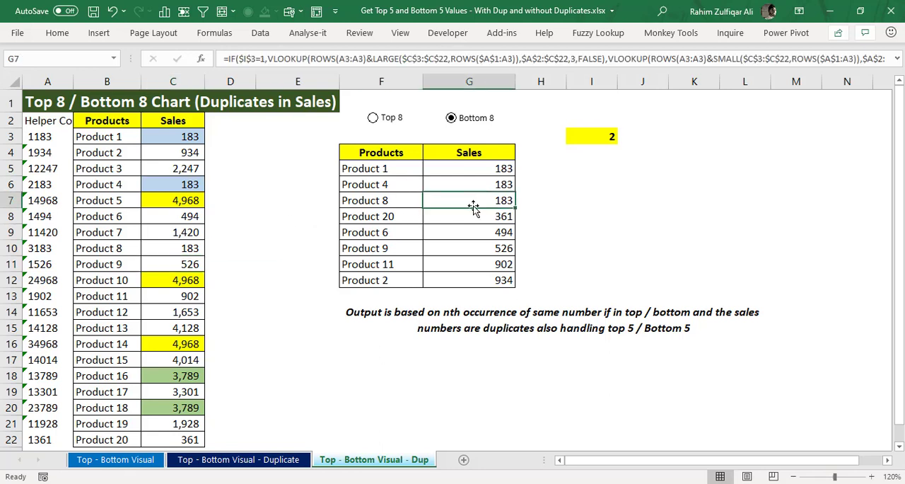
left_click(193, 244)
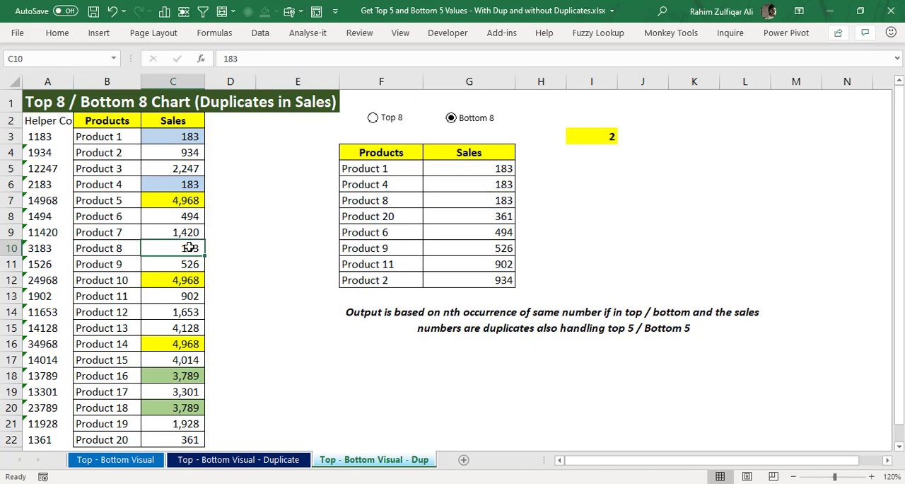
left_click(397, 201)
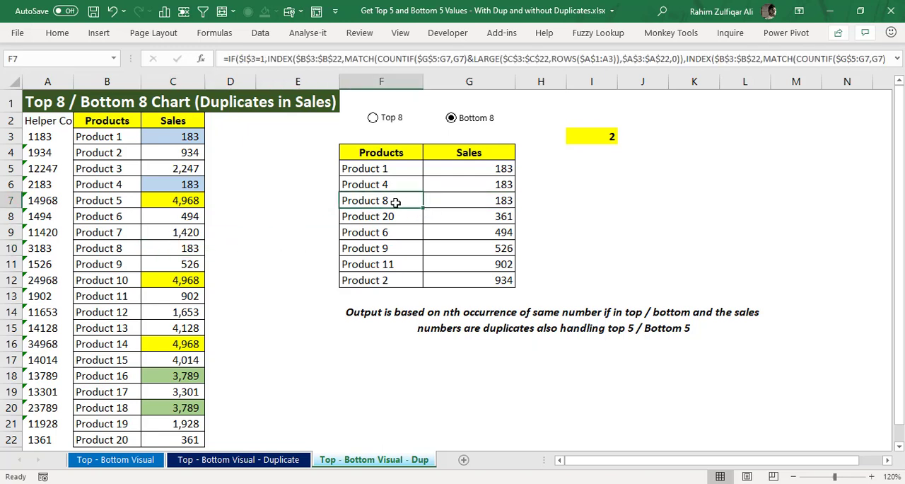
key("ctrl+z")
Step: Examine the IF and VLOOKUP formula in G5, including its SMALL and ROWS arguments, and leave it unedited
double_click(480, 168)
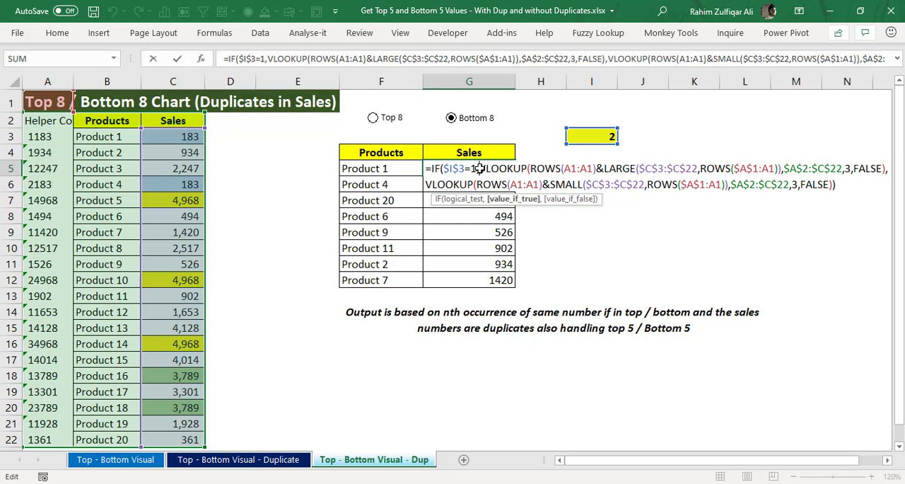
key("Right")
key("Right")
key("Right")
key("Right")
key("Right")
key("Right")
key("Right")
key("Right")
key("Right")
key("Right")
key("Right")
key("Right")
key("Right")
key("Right")
key("Right")
key("Right")
key("Right")
key("Right")
key("Right")
key("Right")
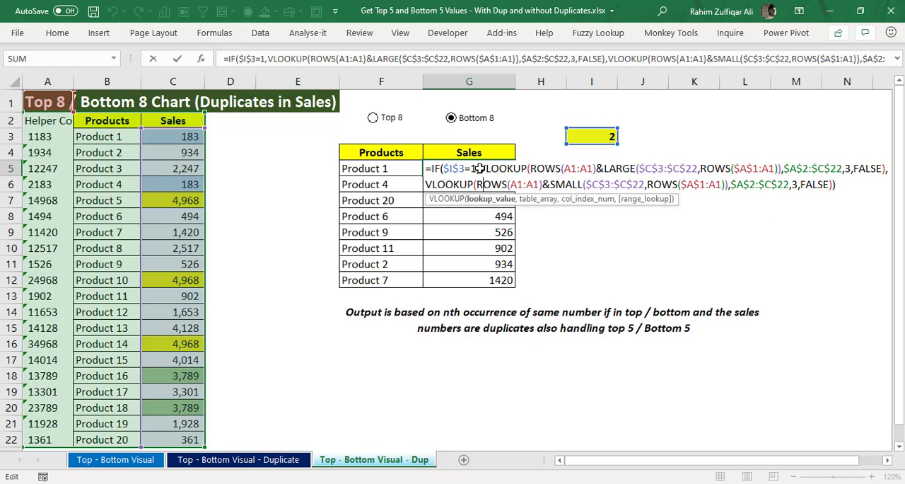
key("Right")
key("Right")
key("Right")
key("Right")
key("Right")
key("Right")
key("Right")
key("Right")
key("Right")
key("Right")
key("Right")
key("Right")
key("Right")
key("Right")
key("Right")
key("Right")
key("Right")
key("Right")
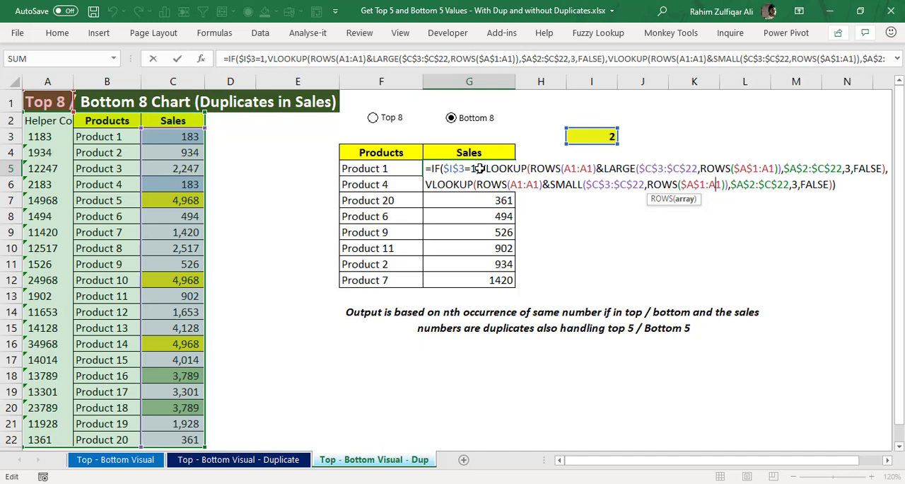
key("Escape")
Step: Examine the INDEX, MATCH and COUNTIF formula in F5 without editing it, and return to G5
key("Left")
key("F2")
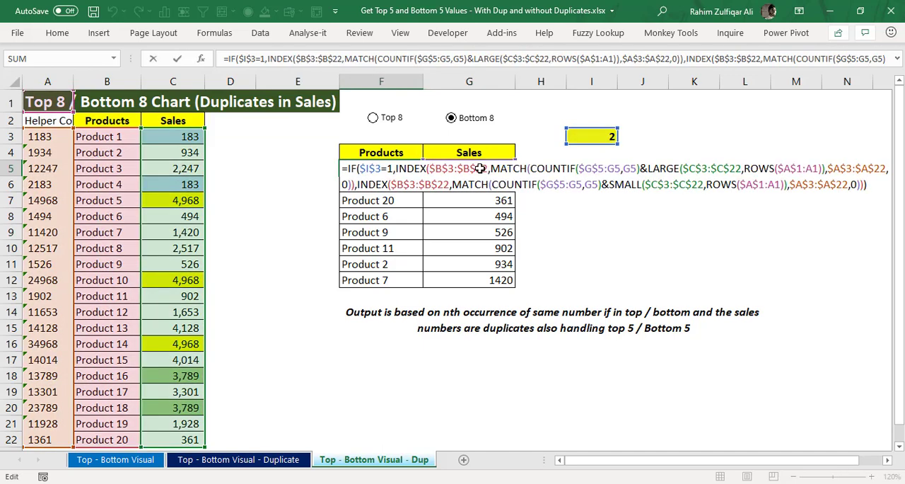
key("Escape")
key("Right")
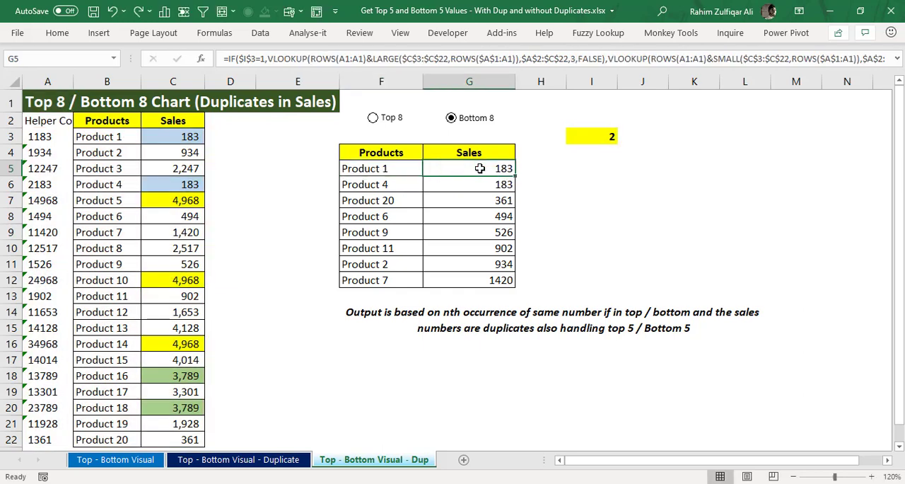